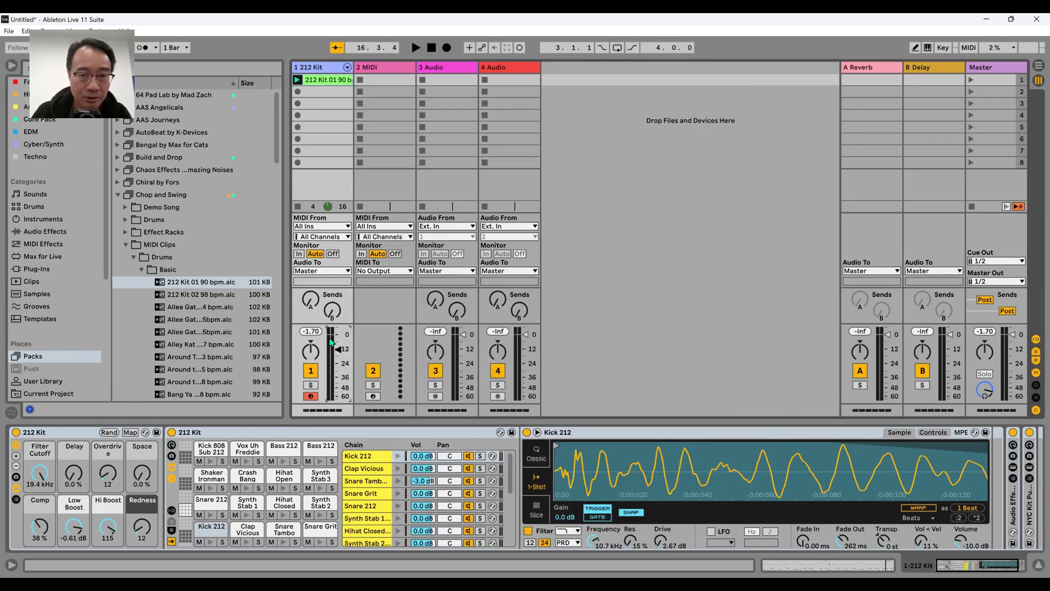
# Stop playback, collapse Drums and expand the Chop and Swing MIDI Clips > Tonal folder
pyautogui.click(416, 47)
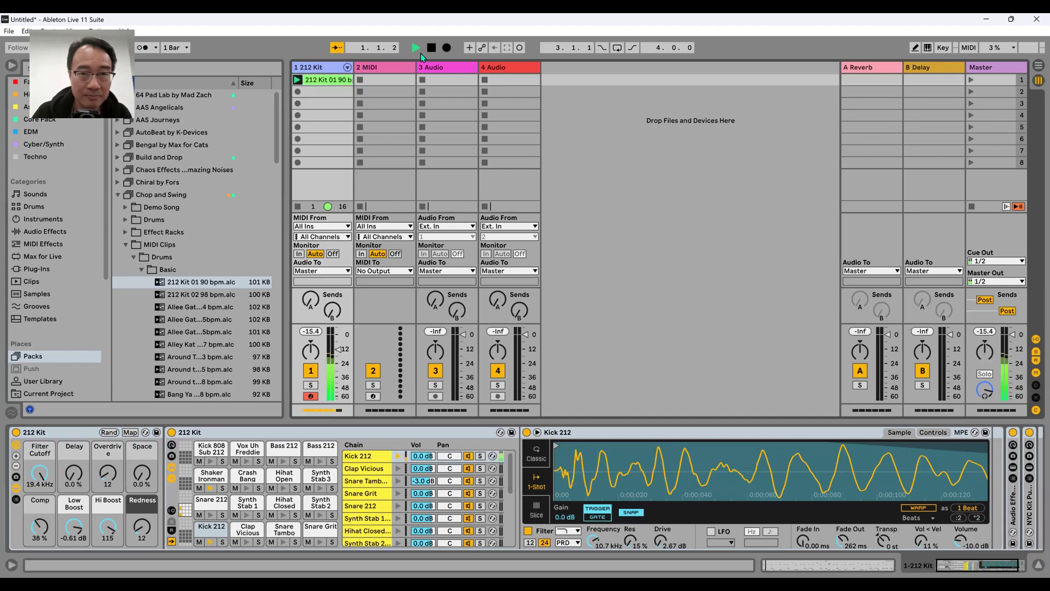
pyautogui.click(432, 48)
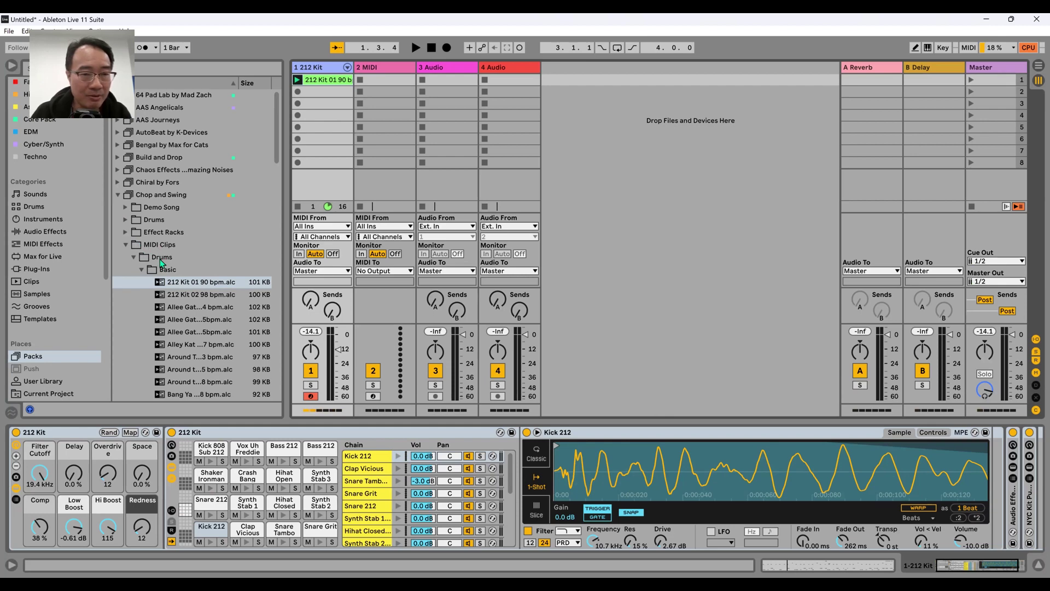
pyautogui.click(134, 258)
pyautogui.click(133, 269)
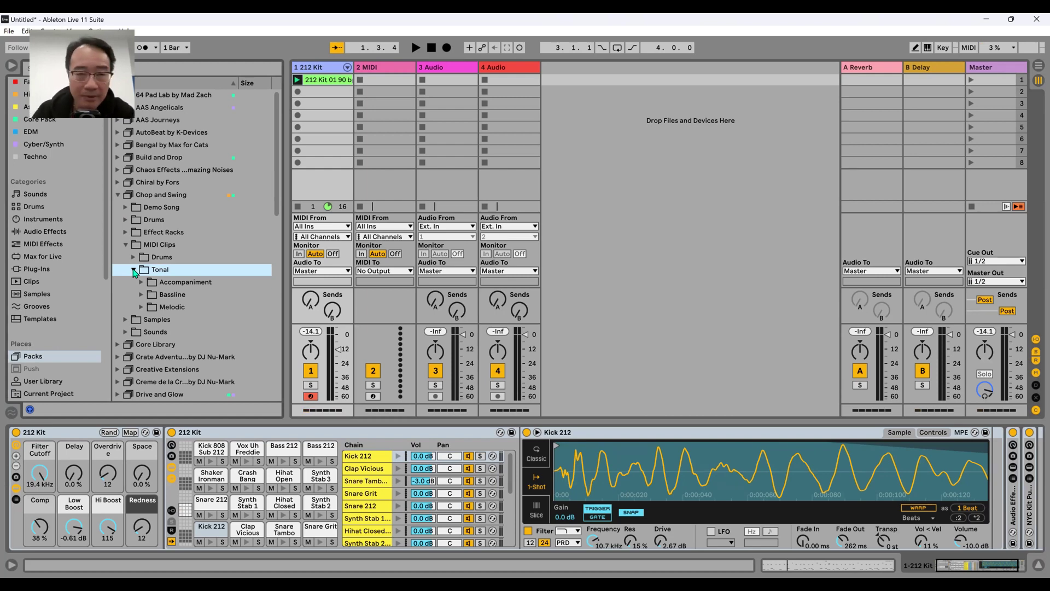
# Open Accompaniment, widen the browser to show full names, and select Bi-Phase Sector A Minor 75 bpm
pyautogui.click(141, 282)
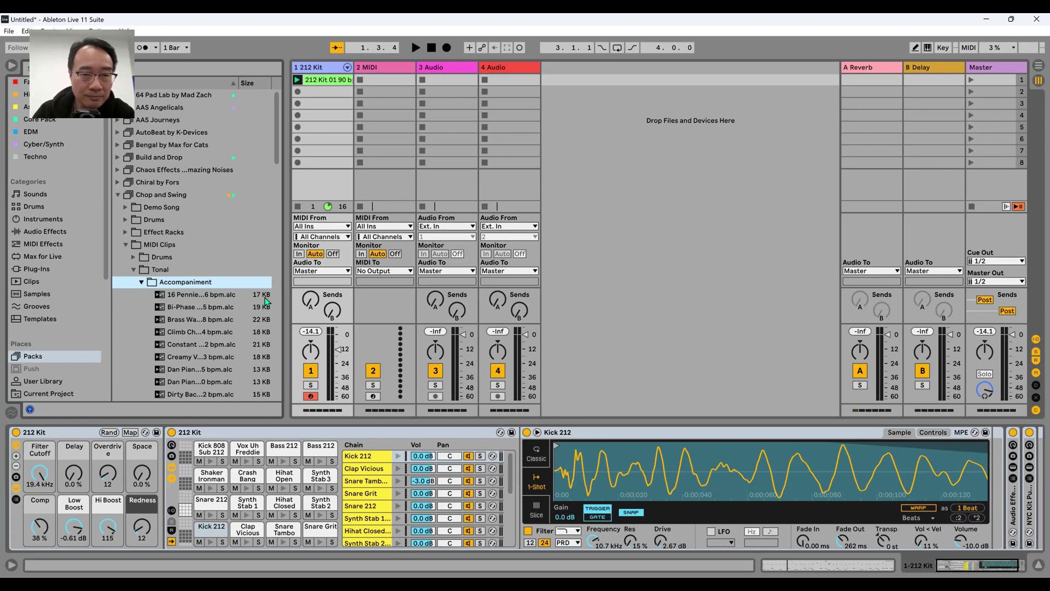
pyautogui.moveTo(288, 294); pyautogui.dragTo(350, 297)
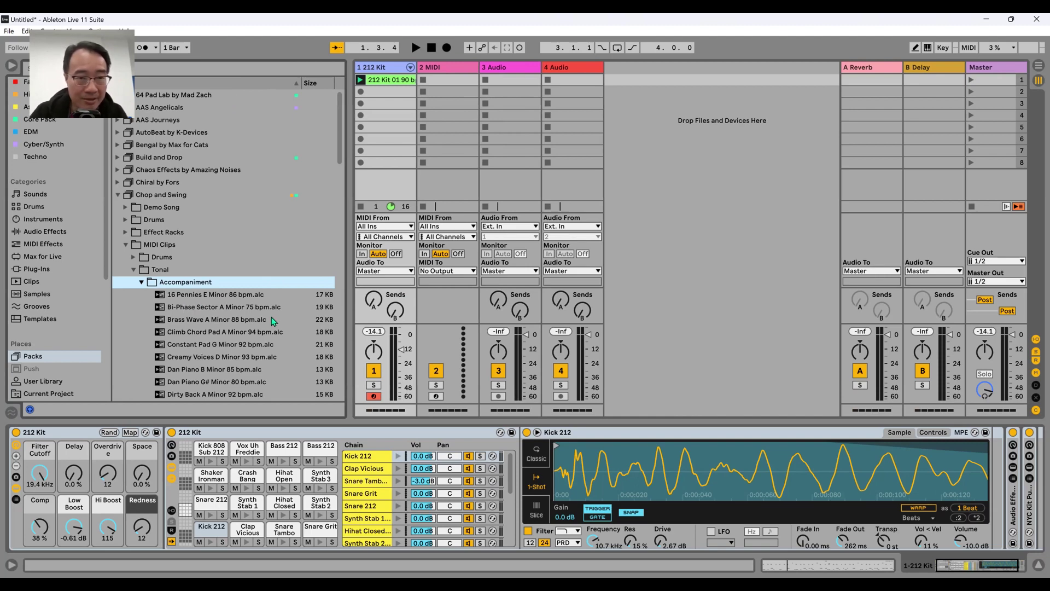
pyautogui.scroll(-1, 271, 319)
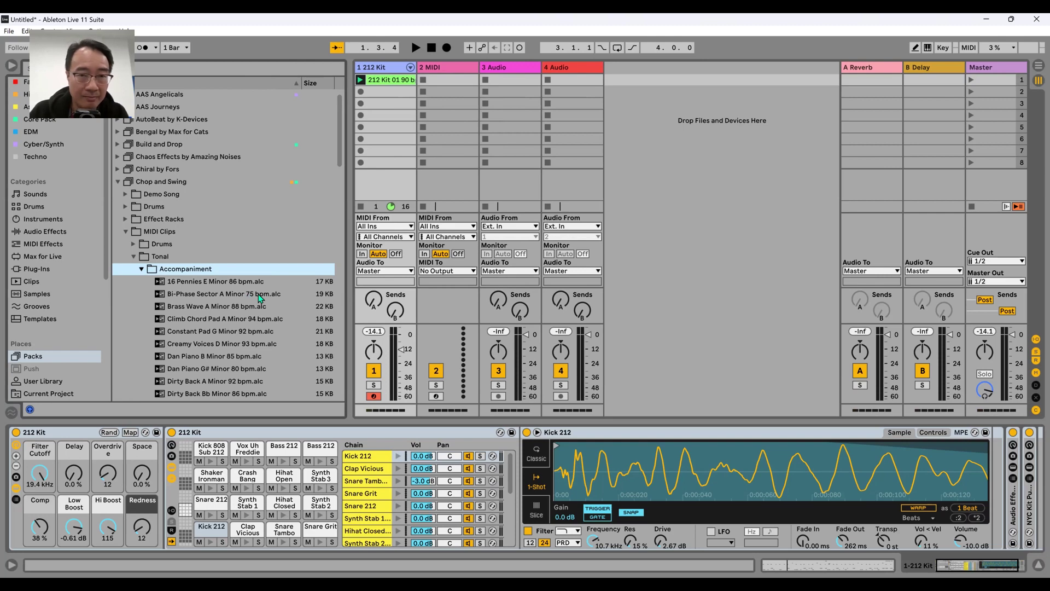
pyautogui.click(261, 298)
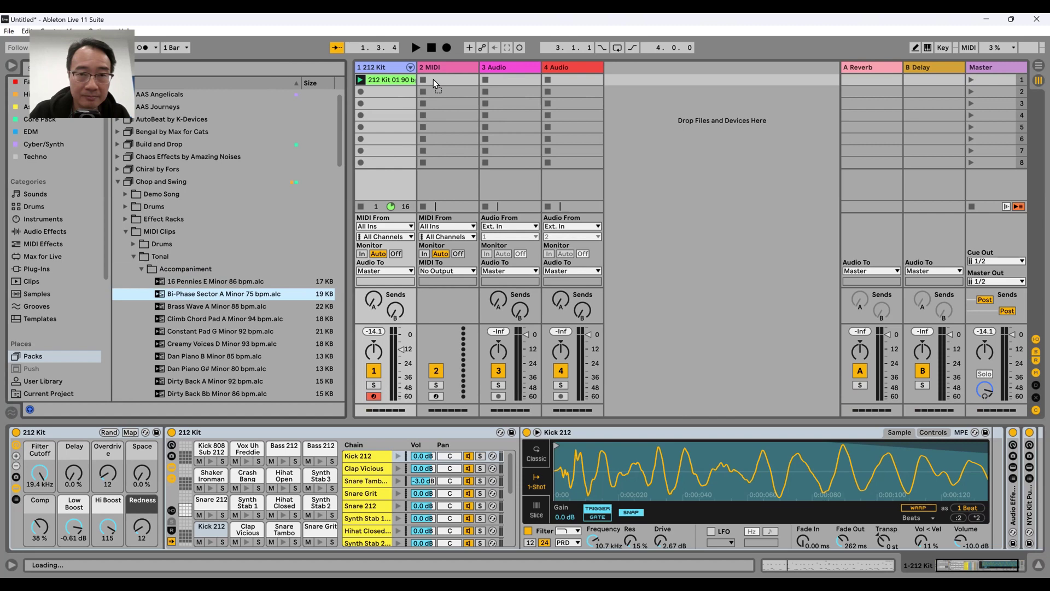
# Place Bi-Phase Sector A Minor 75 bpm on track 2, view its notes, and audition it with the drums
pyautogui.moveTo(434, 82); pyautogui.dragTo(433, 81)
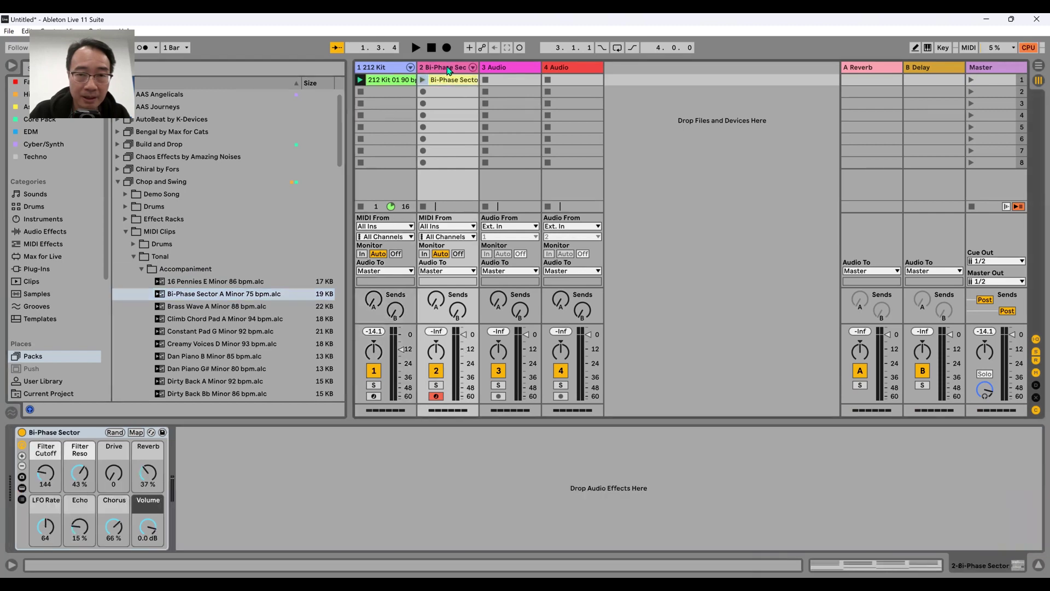
pyautogui.click(447, 82)
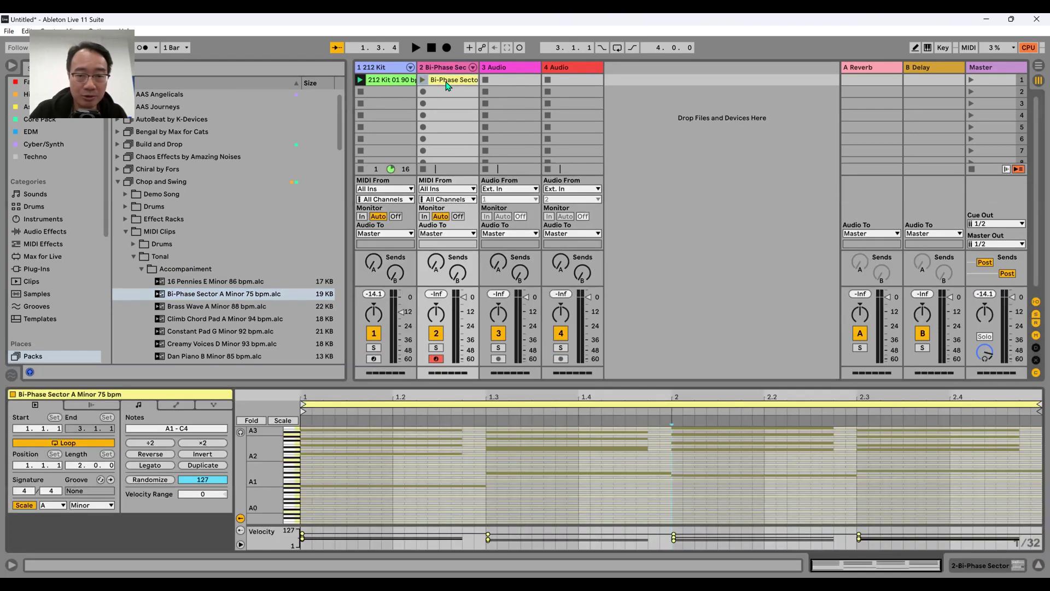
pyautogui.click(435, 72)
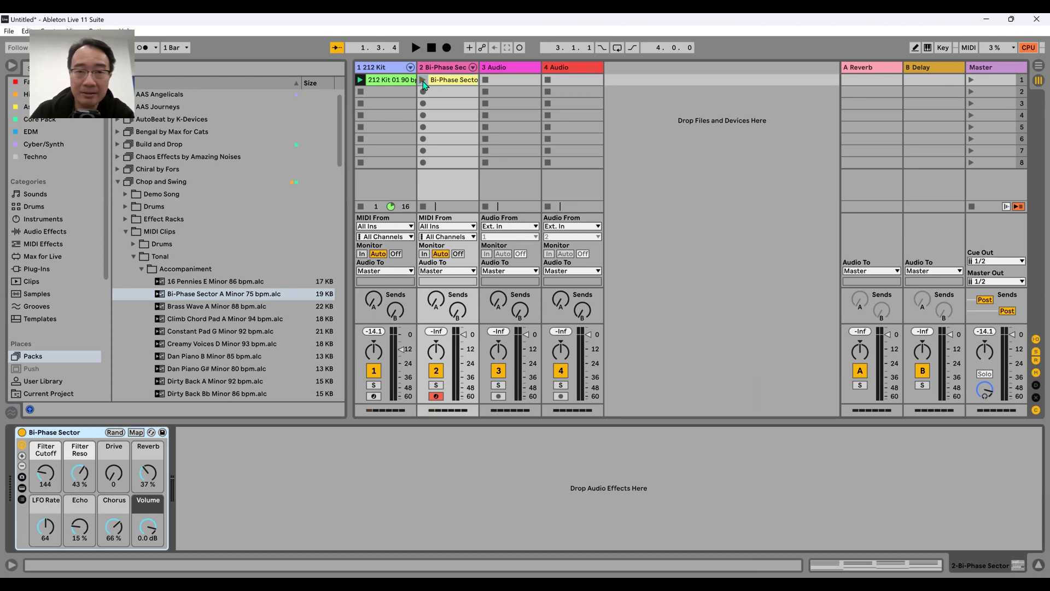
pyautogui.click(423, 80)
pyautogui.click(433, 49)
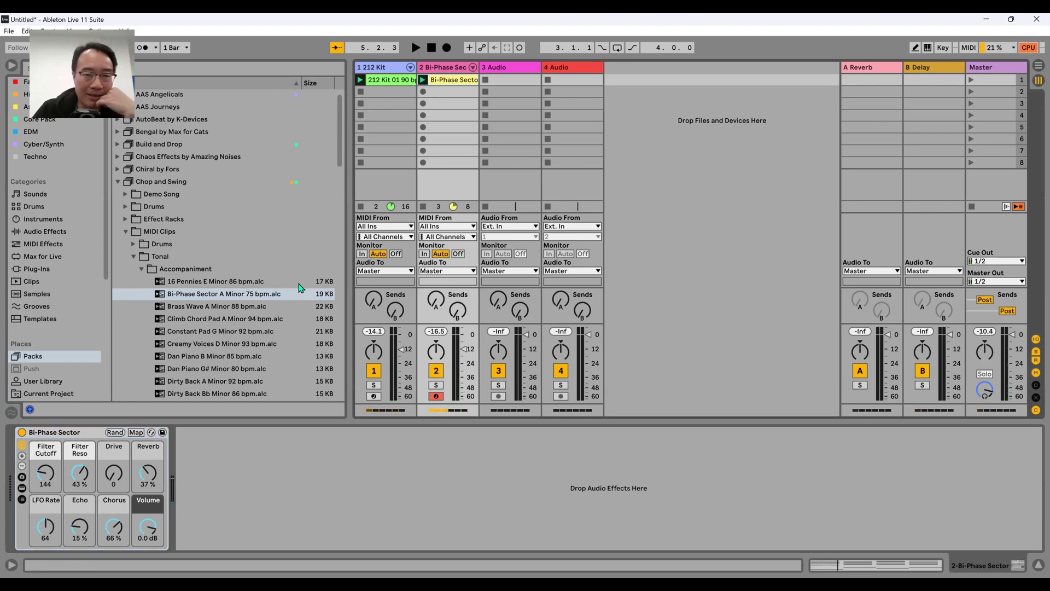
# Switch from Accompaniment to Melodic clips and select Hyper Dee B Minor 86 bpm below Flyte Brass
pyautogui.click(141, 270)
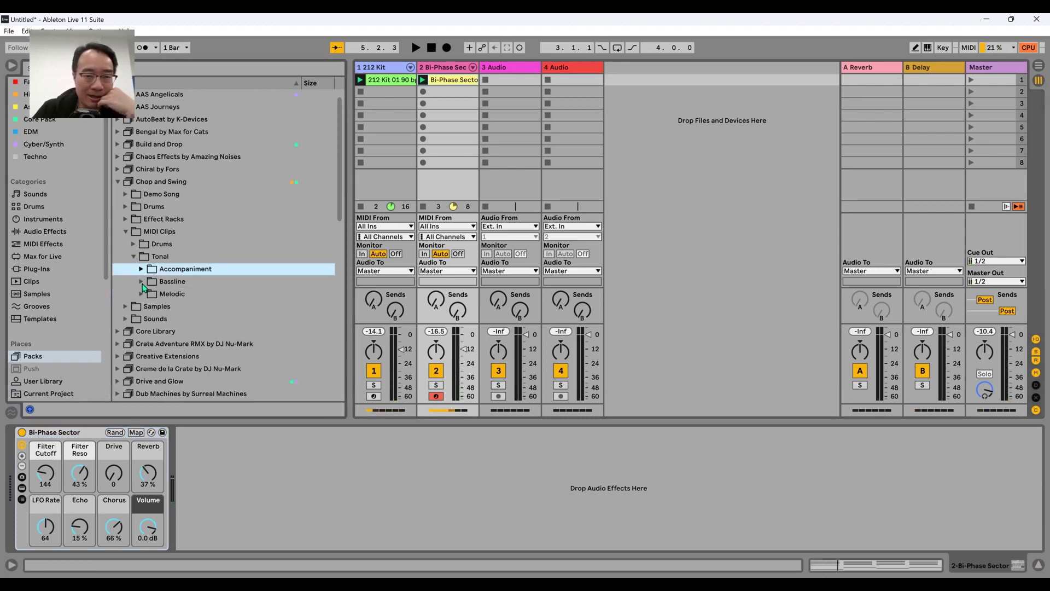
pyautogui.click(141, 295)
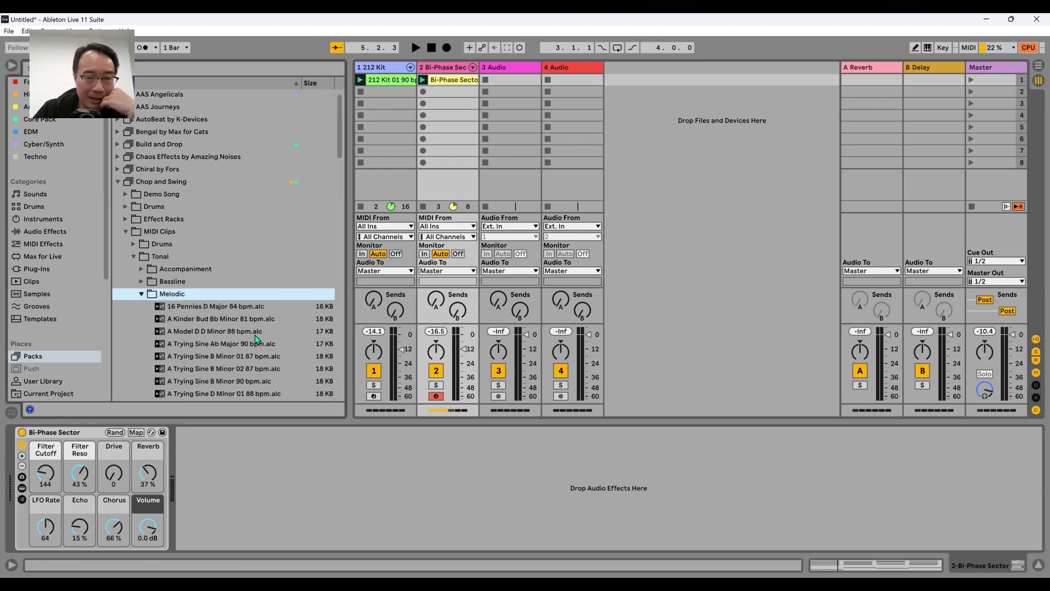
pyautogui.scroll(-4, 257, 374)
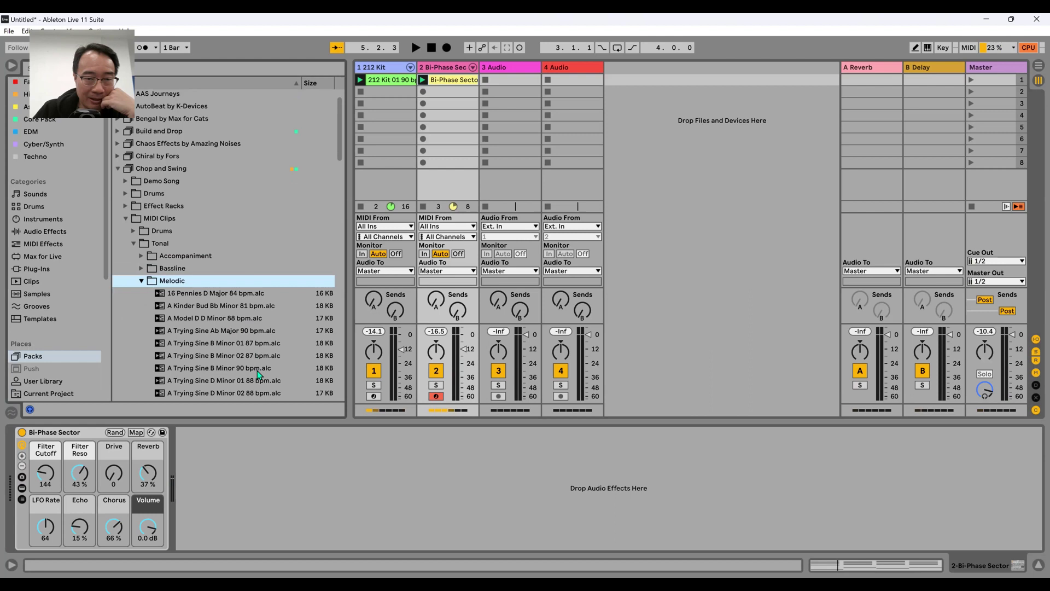
pyautogui.scroll(-4, 255, 370)
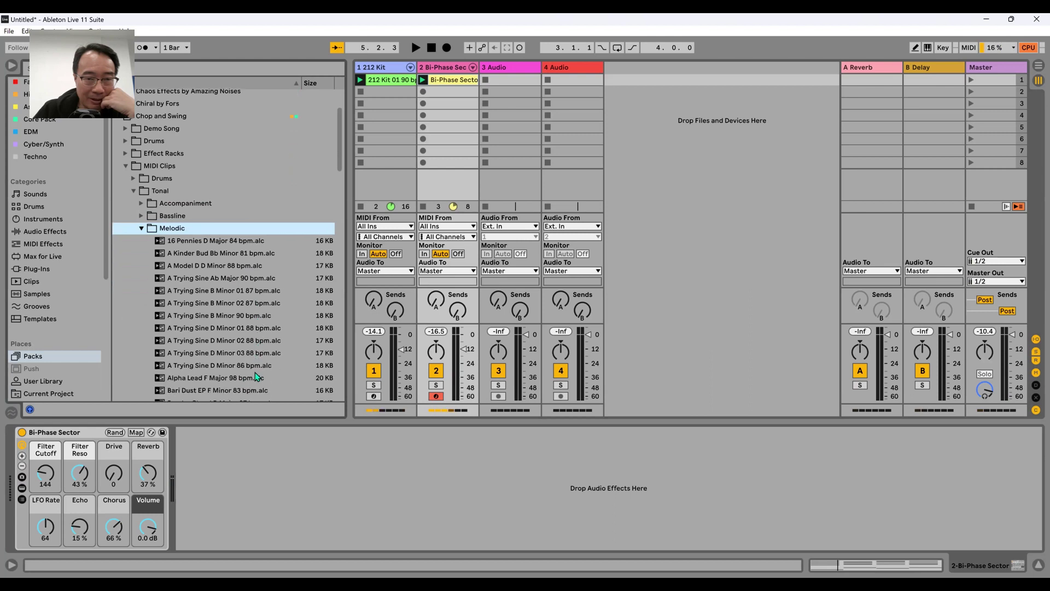
pyautogui.scroll(-4, 255, 376)
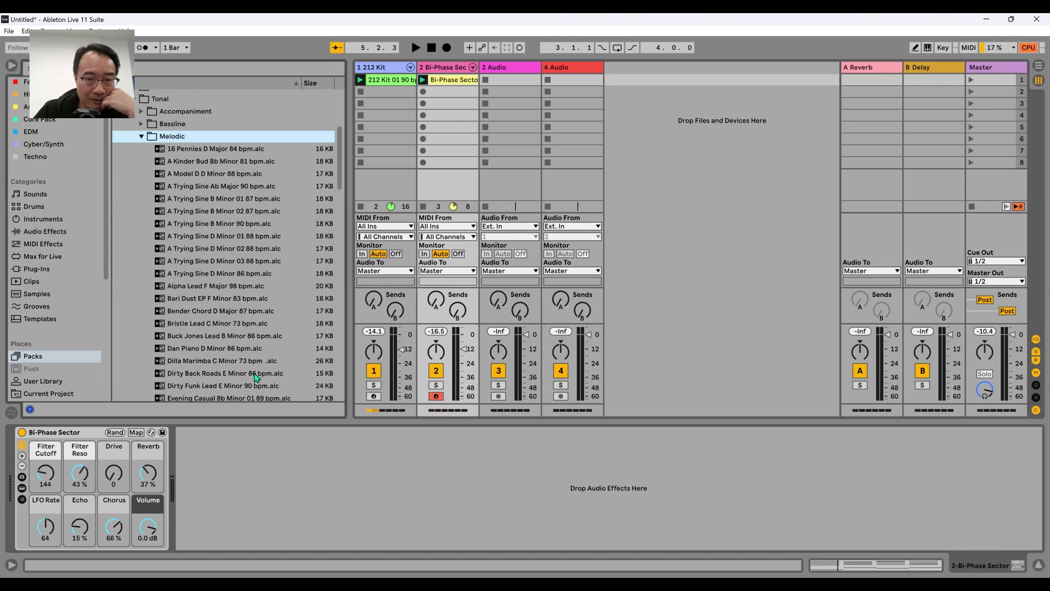
pyautogui.scroll(-8, 255, 373)
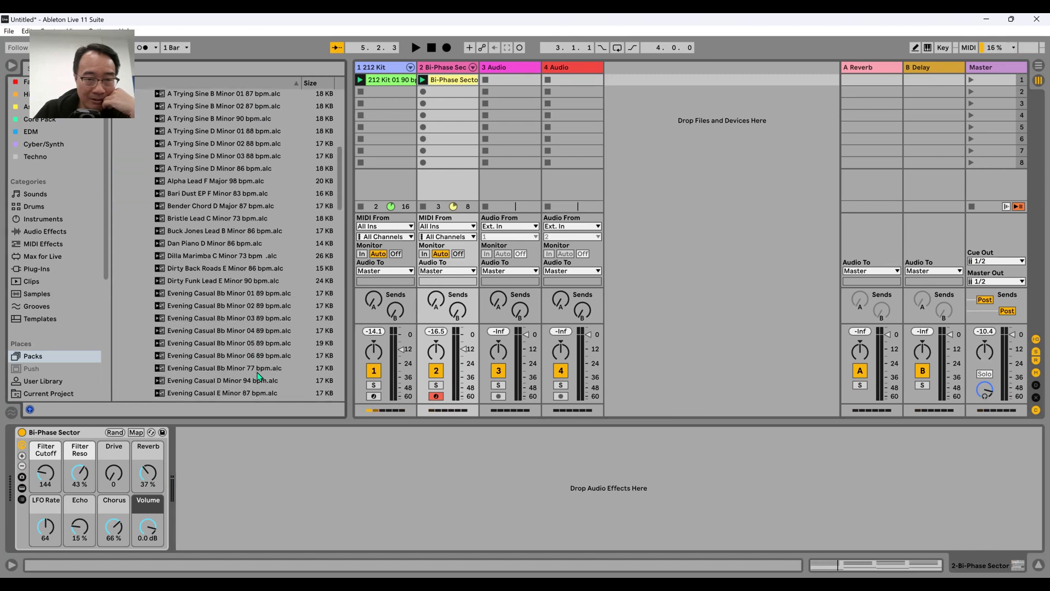
pyautogui.scroll(-3, 258, 372)
pyautogui.click(255, 368)
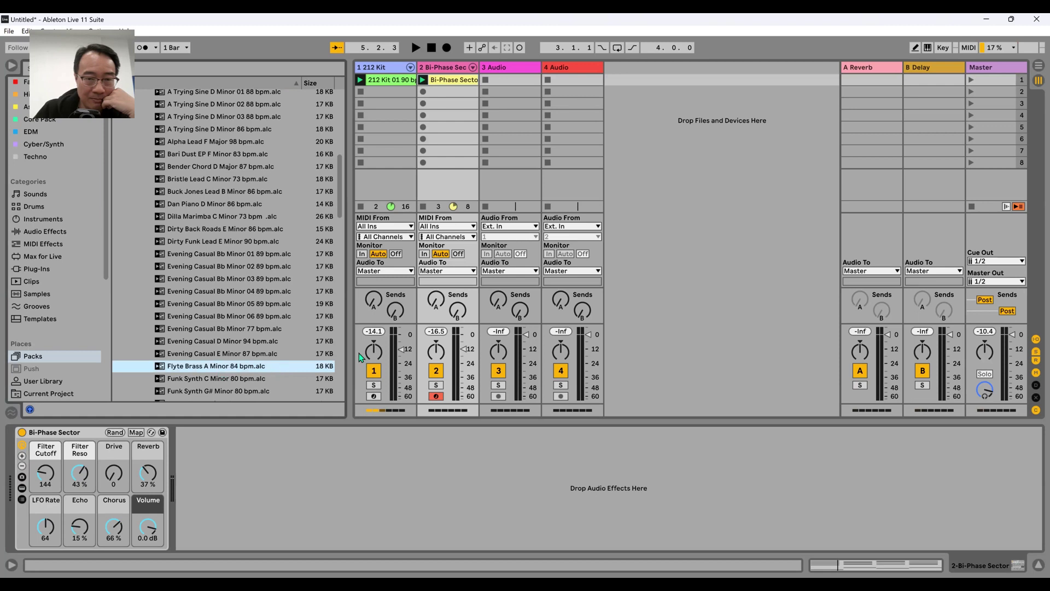
pyautogui.press('Down')
pyautogui.press('Down')
pyautogui.press('Down')
pyautogui.press('Down')
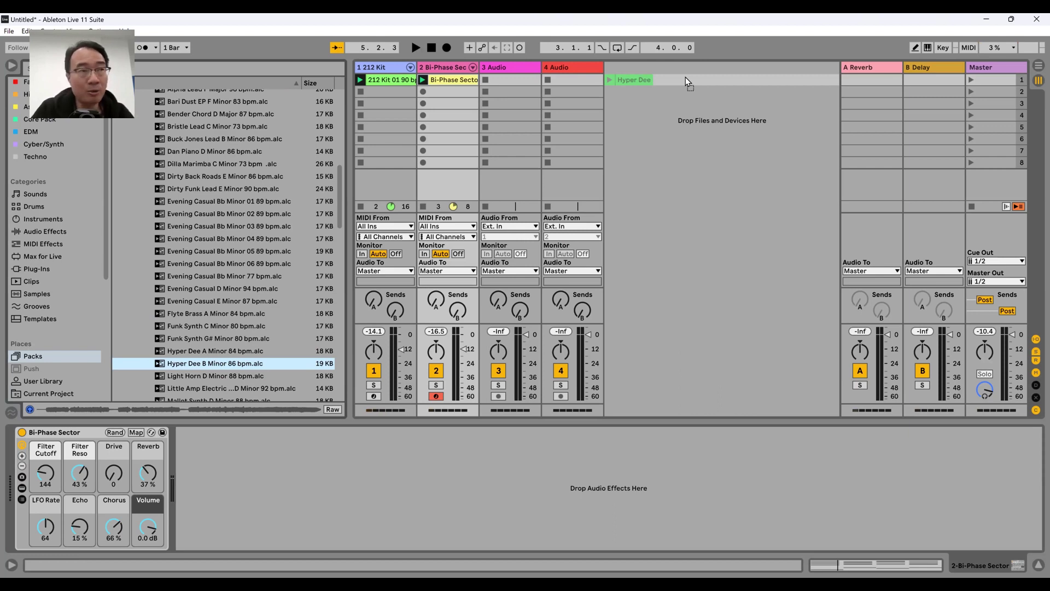
# Add Hyper Dee as a new track, then delete its B Minor clip
pyautogui.moveTo(686, 81); pyautogui.dragTo(691, 75)
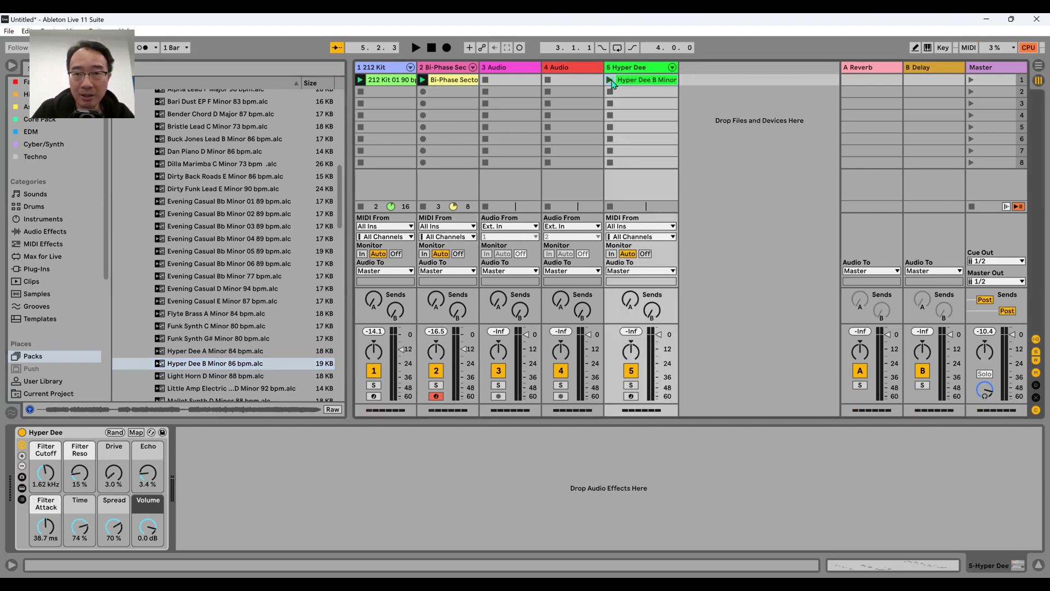
pyautogui.rightClick(655, 82)
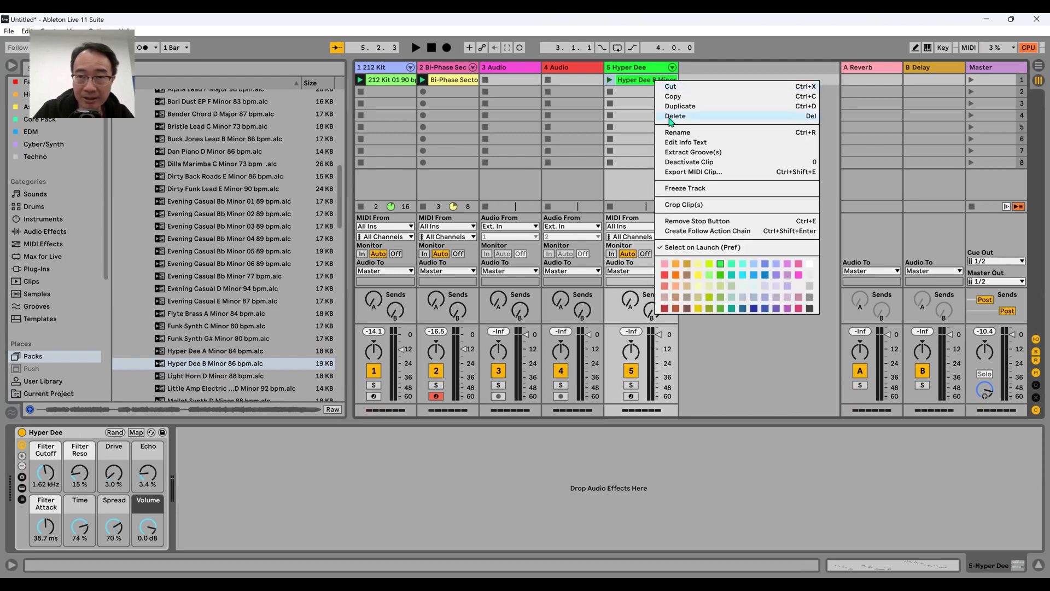
pyautogui.click(671, 117)
# Load Hyper Dee A Minor 84 bpm into track 5 and audition it with the other clips
pyautogui.moveTo(241, 353); pyautogui.dragTo(609, 83)
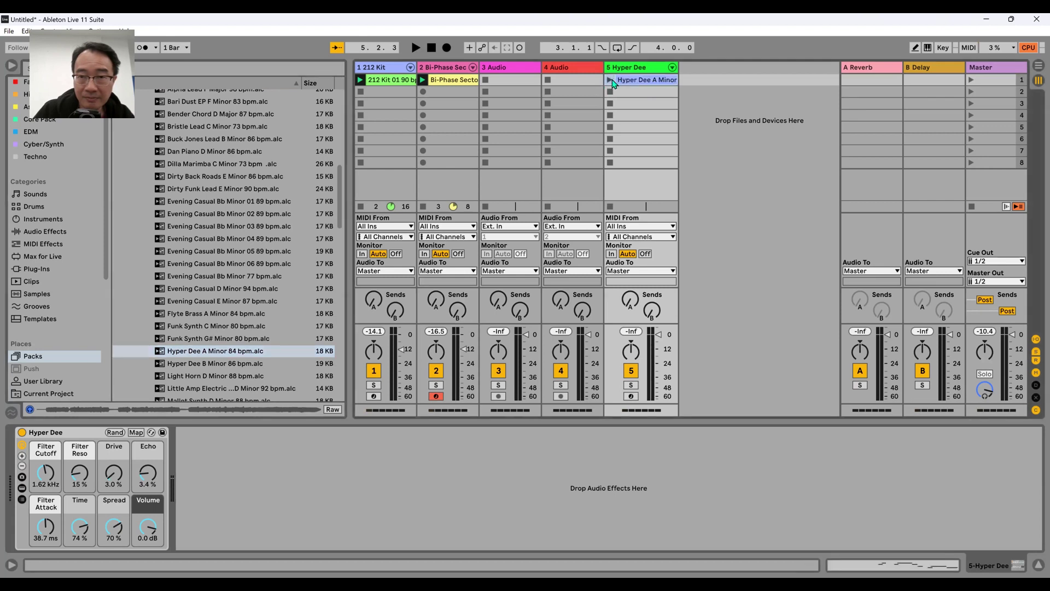
pyautogui.click(610, 80)
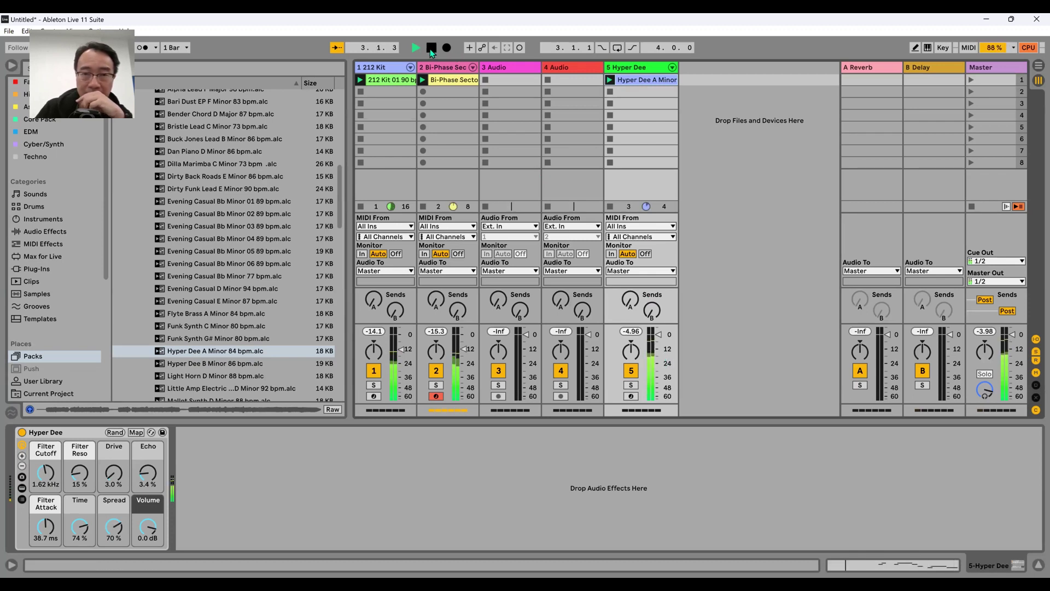
pyautogui.click(432, 49)
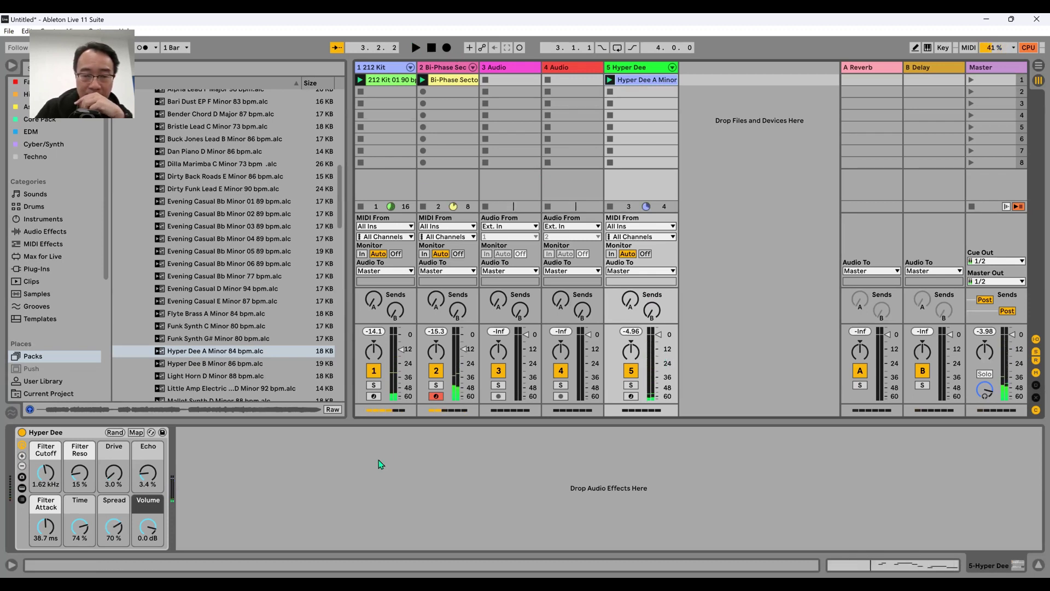
pyautogui.press('space')
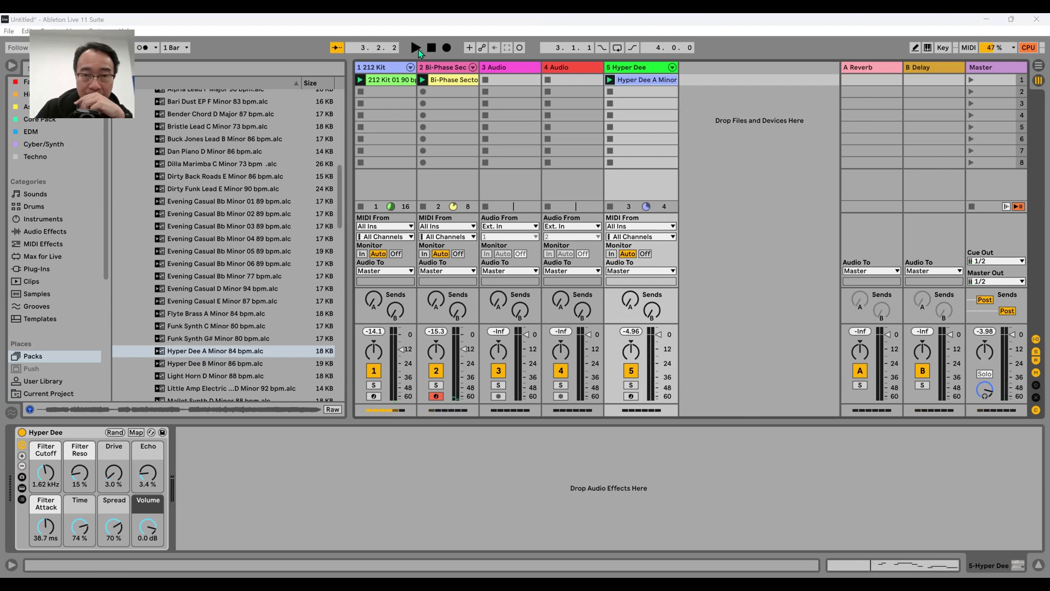
pyautogui.press('space')
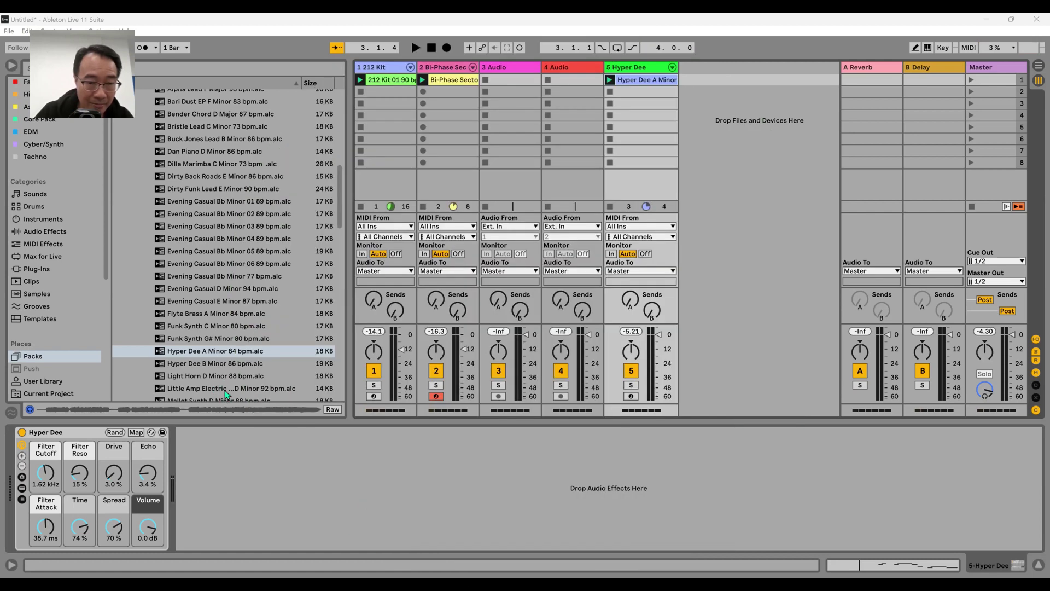
# Add Little Amp Electric Piano D Minor as track 6 and play it in place of Hyper Dee
pyautogui.click(224, 389)
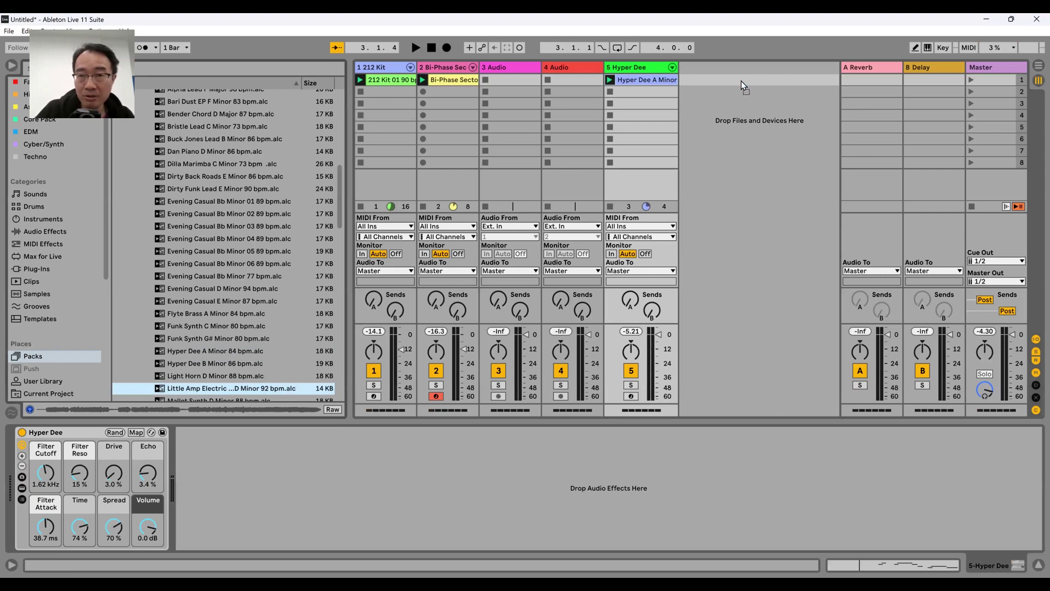
pyautogui.moveTo(740, 81); pyautogui.dragTo(741, 81)
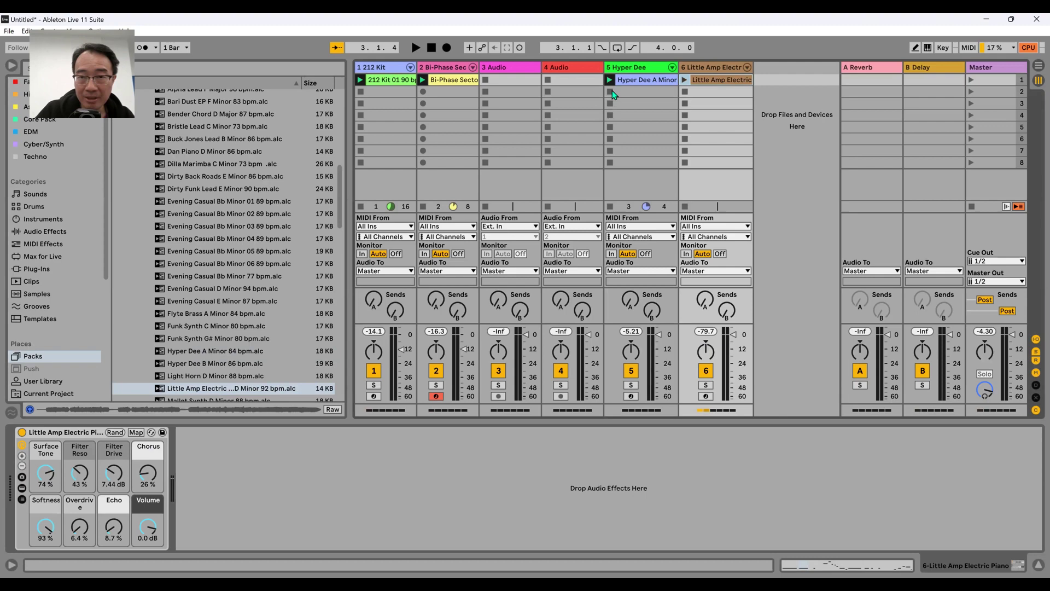
pyautogui.click(612, 90)
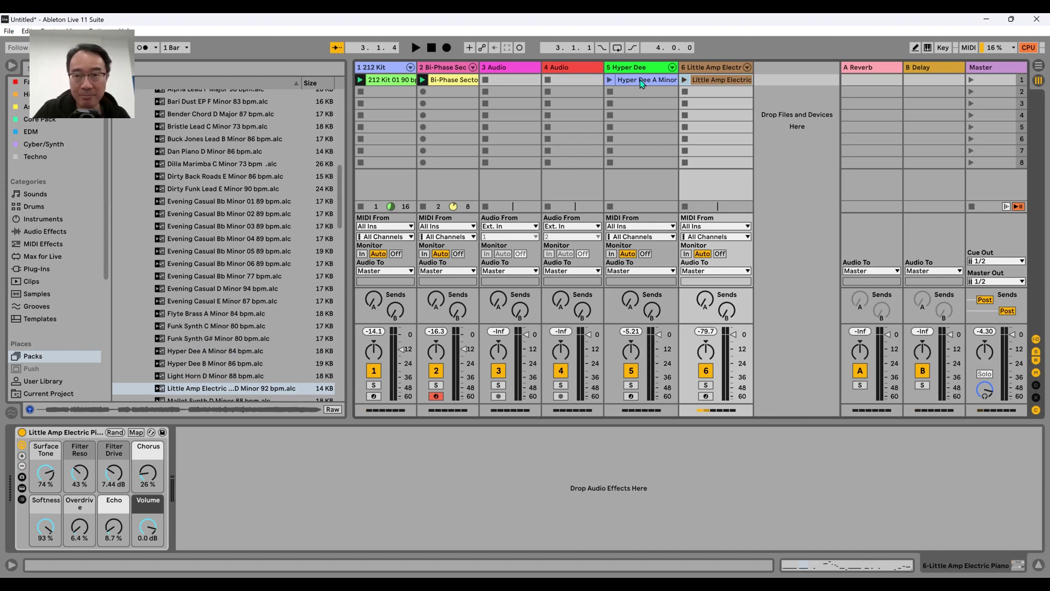
pyautogui.click(685, 81)
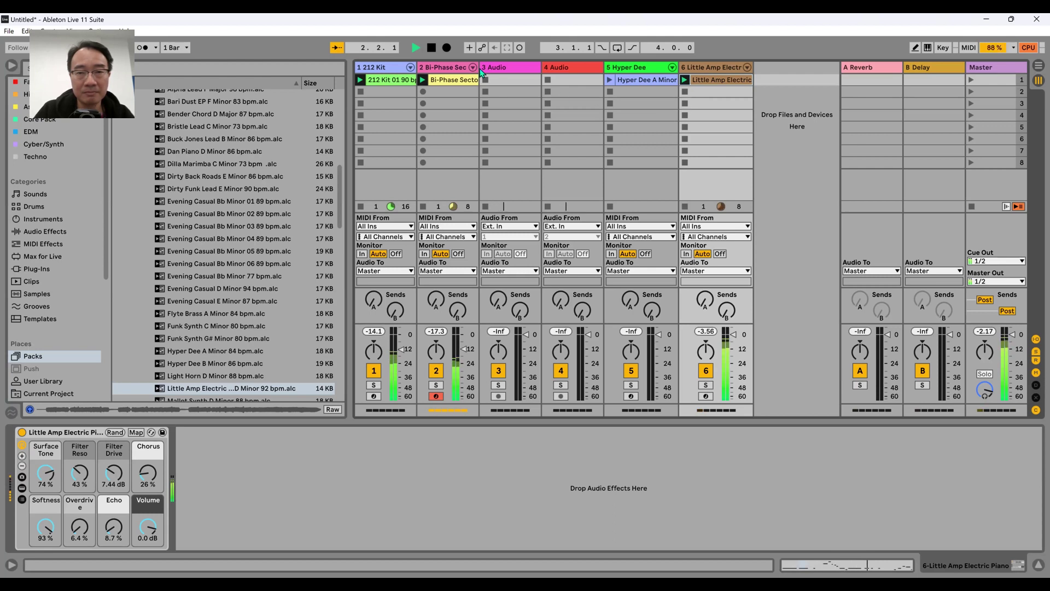
pyautogui.click(432, 51)
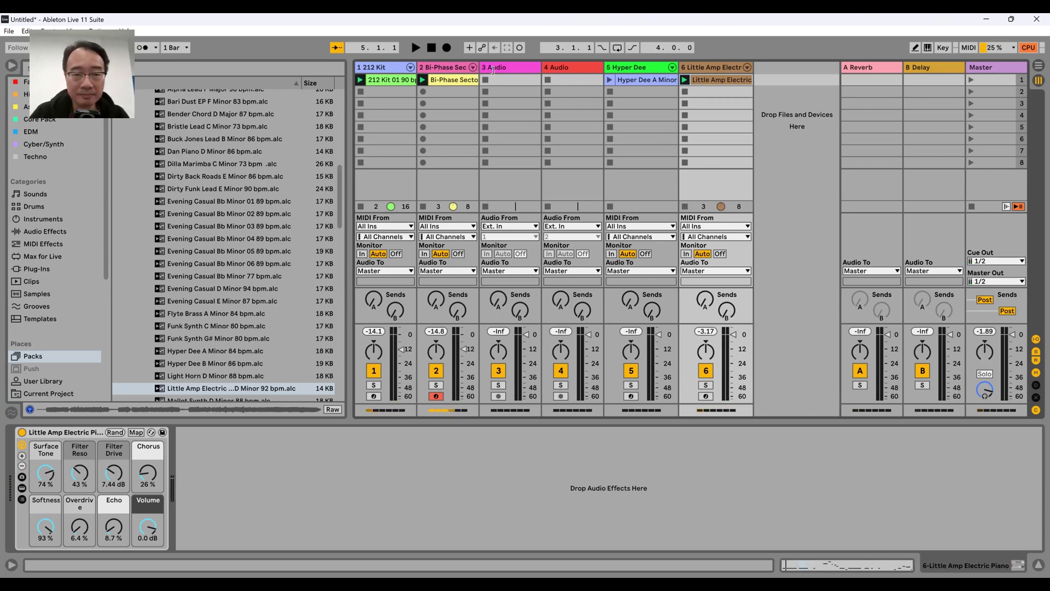
# Widen track 2's header so the Bi-Phase Sector name is readable, and scroll the browser down
pyautogui.moveTo(479, 68); pyautogui.dragTo(492, 69)
pyautogui.scroll(-3, 279, 280)
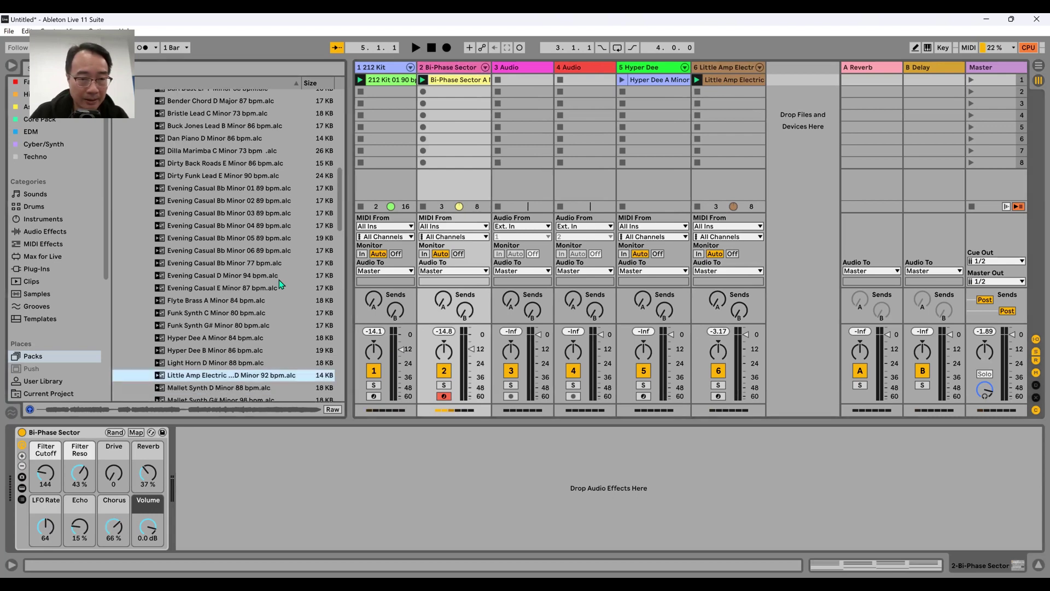
pyautogui.scroll(-2, 270, 286)
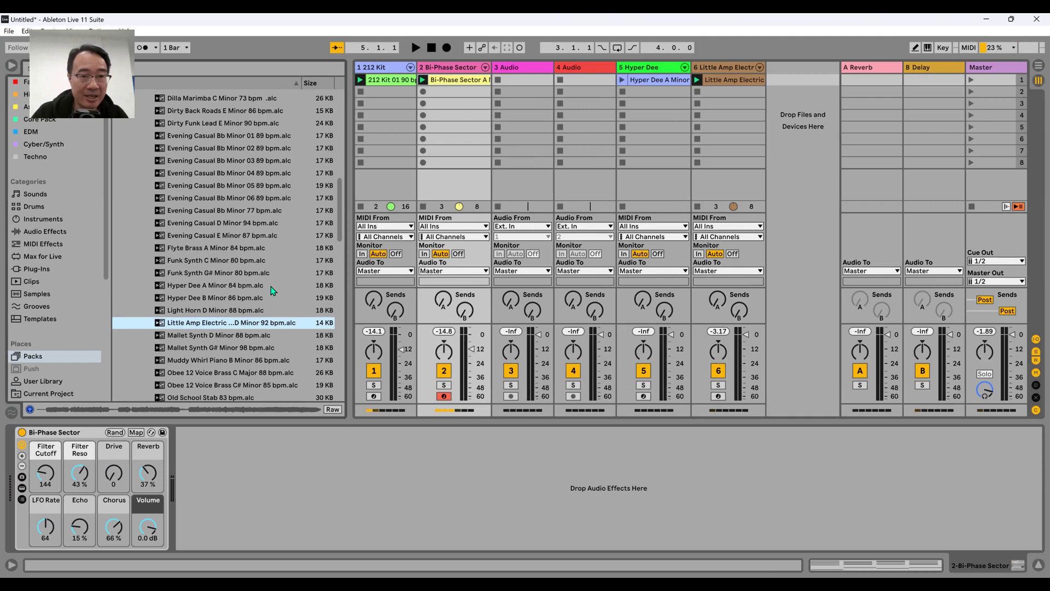
# Add Evening Casual E Minor 87 bpm as track 7 and audition its clip
pyautogui.click(233, 237)
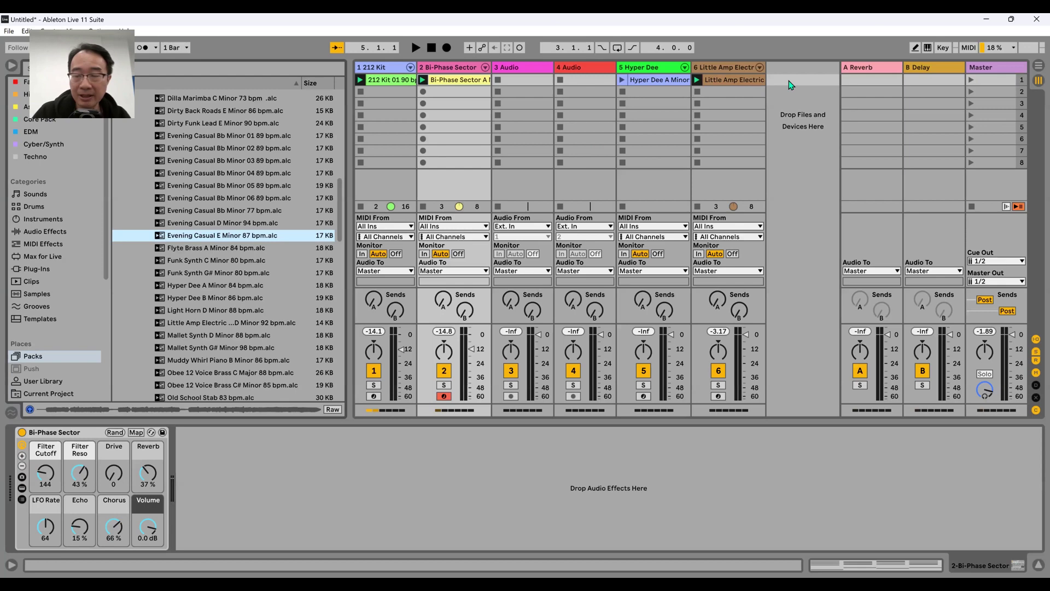
pyautogui.moveTo(789, 81); pyautogui.dragTo(788, 81)
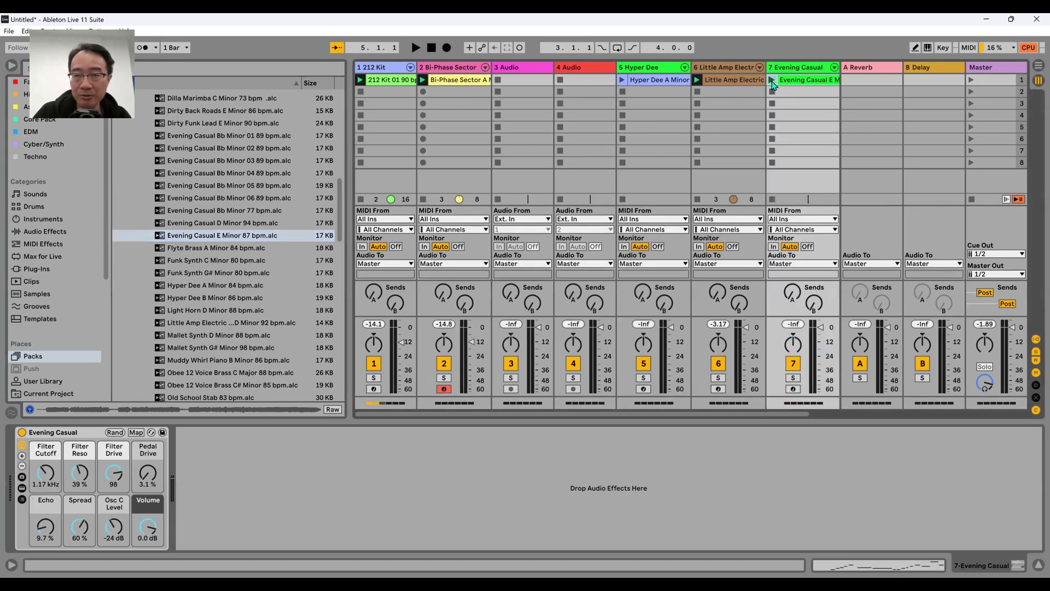
pyautogui.click(772, 80)
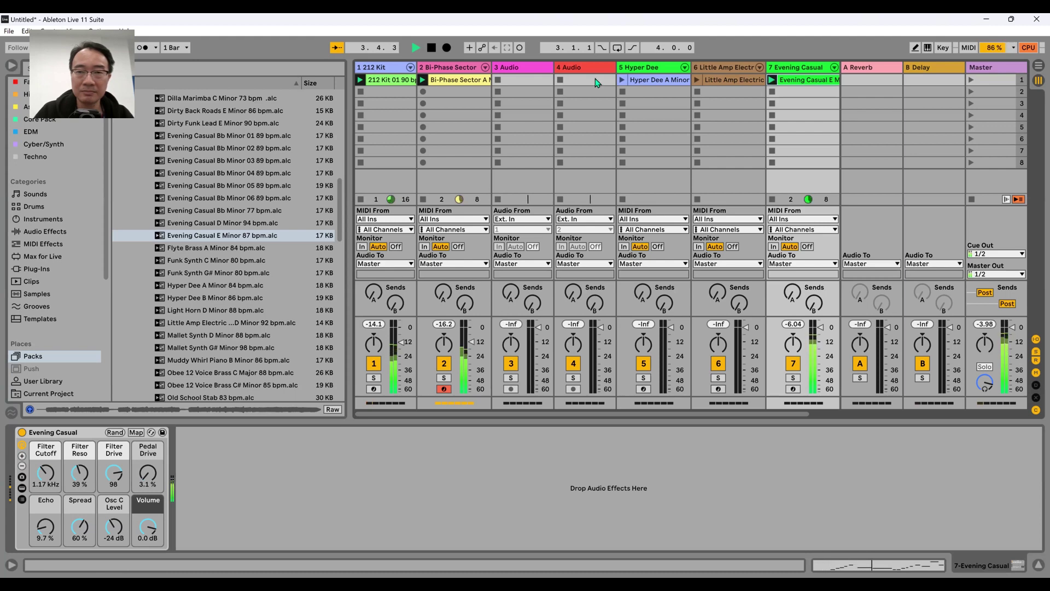
pyautogui.click(432, 50)
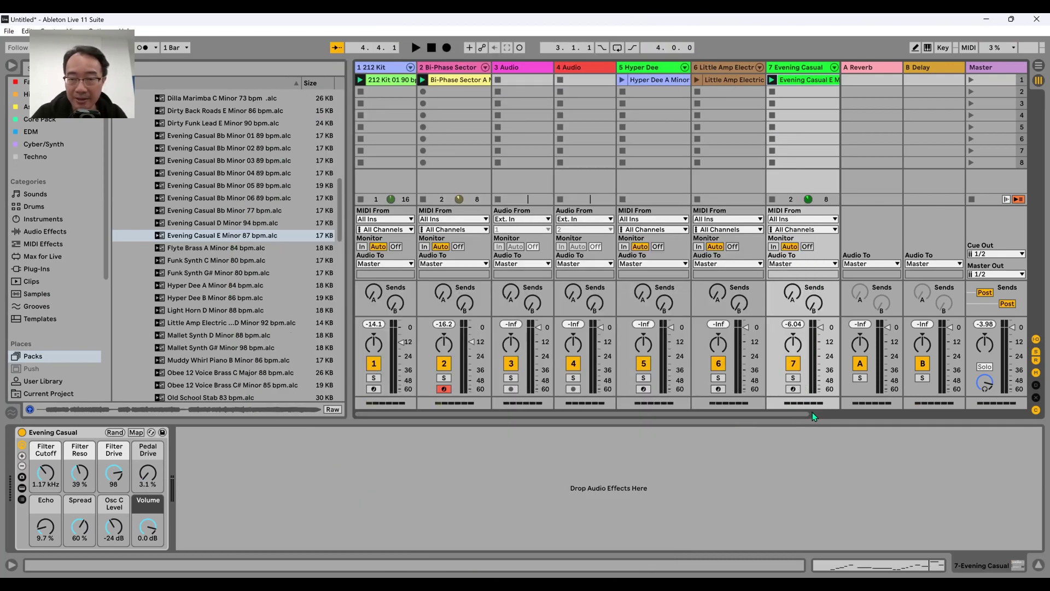
# Add Obee 12 Voice Brass C Major 88 bpm as track 8 and play its clip
pyautogui.moveTo(809, 412); pyautogui.dragTo(951, 415)
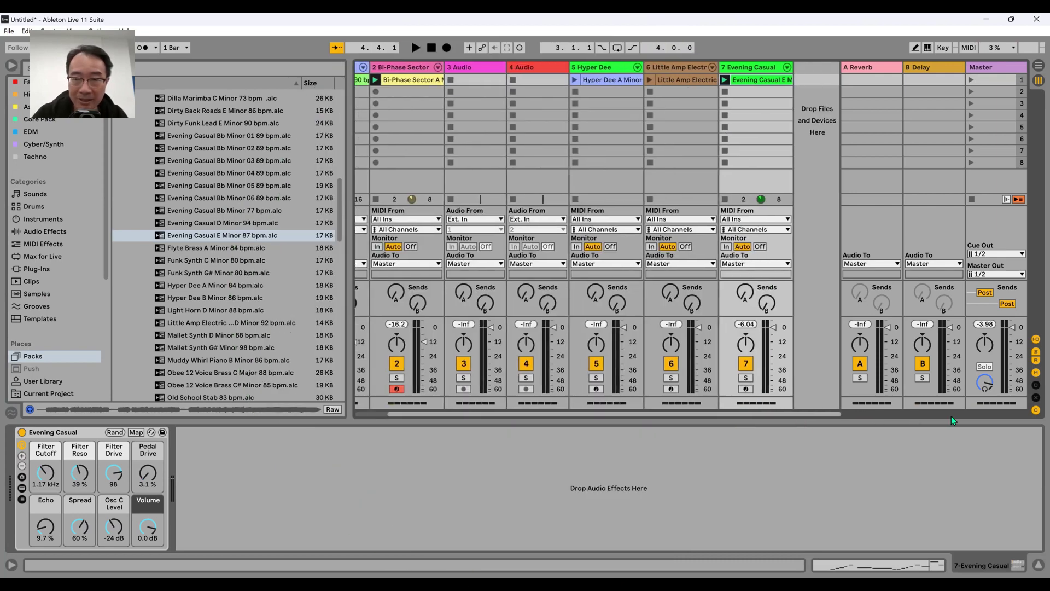
pyautogui.click(211, 373)
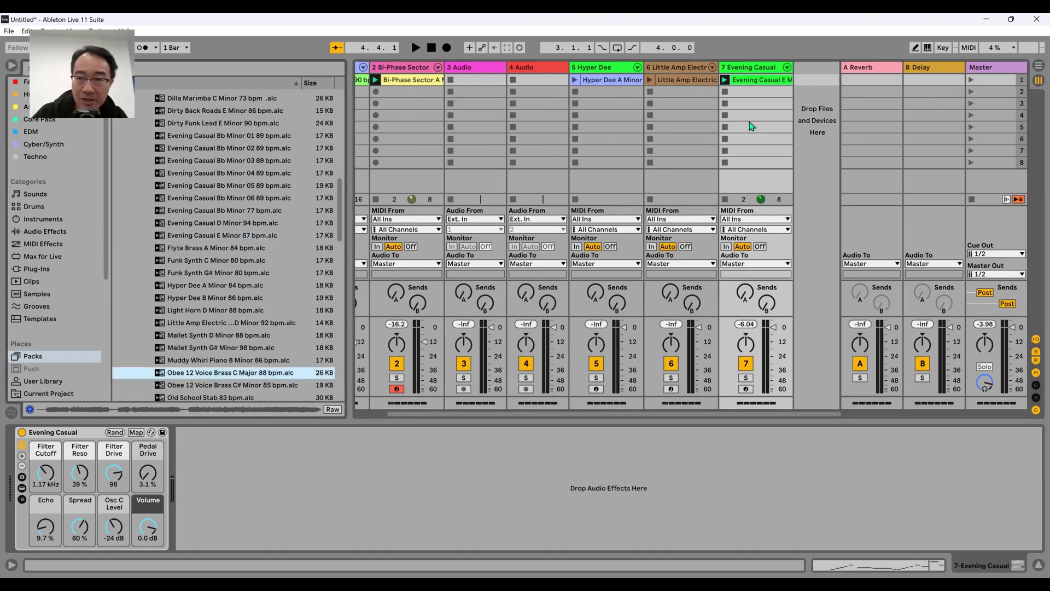
pyautogui.moveTo(825, 85); pyautogui.dragTo(822, 82)
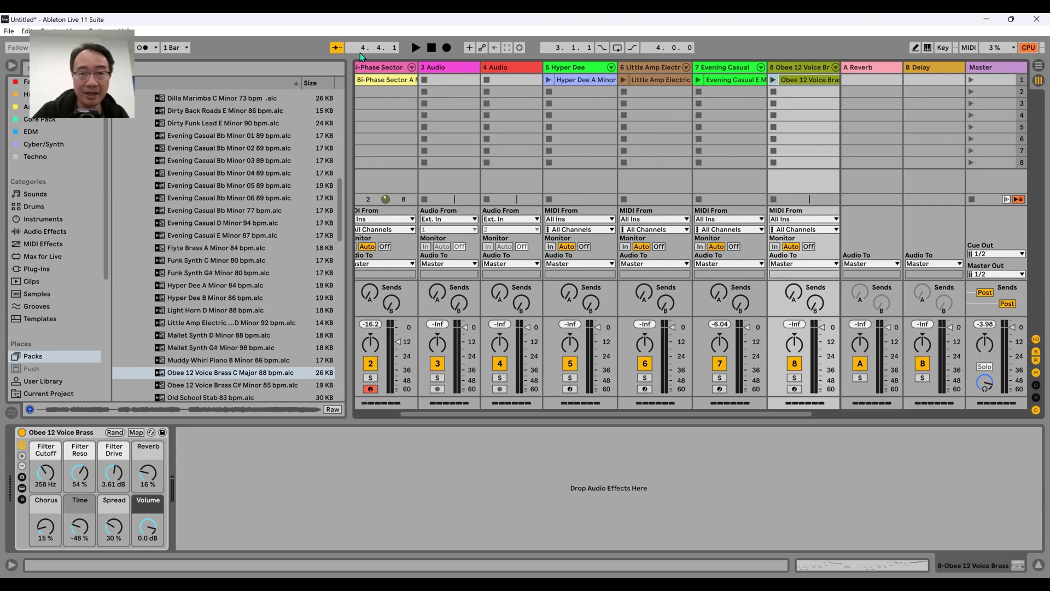
pyautogui.click(774, 81)
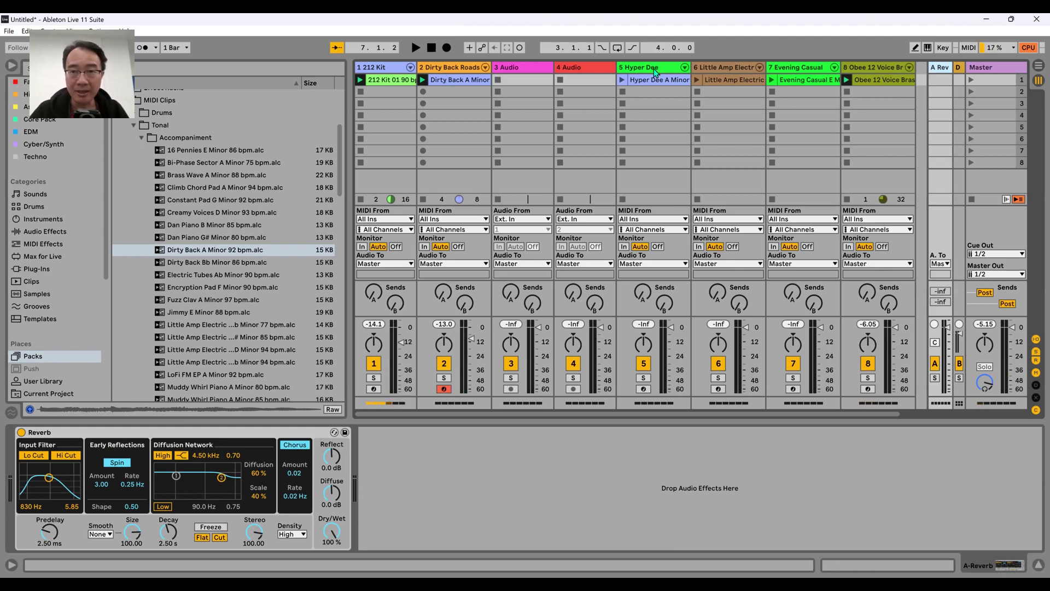
# Rename the Dirty Back Roads track (2) and the Hyper Dee track (5) to 8A
pyautogui.click(437, 68)
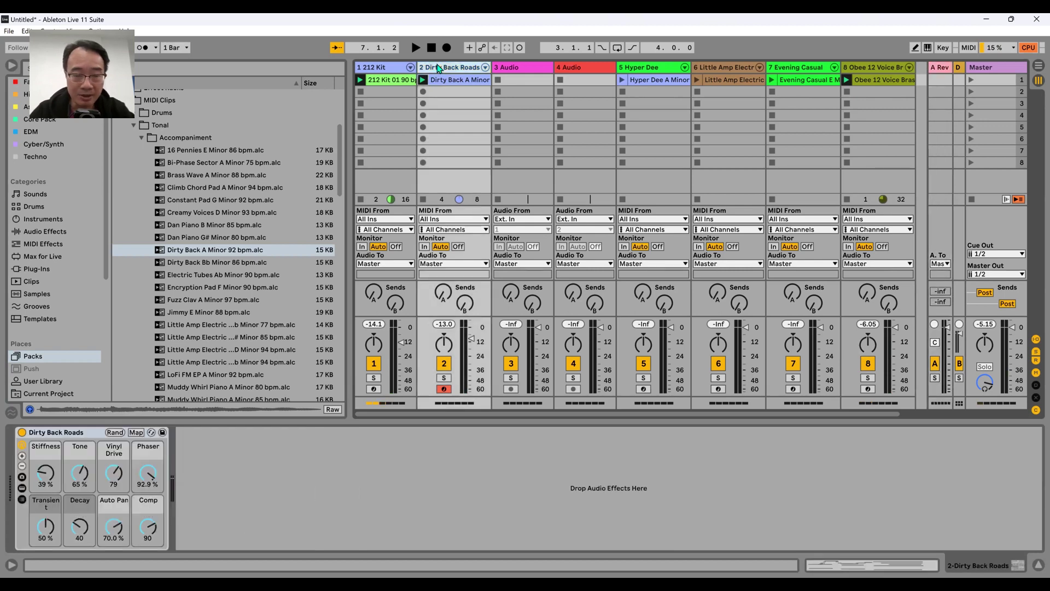
pyautogui.hotkey('ctrl', 'r')
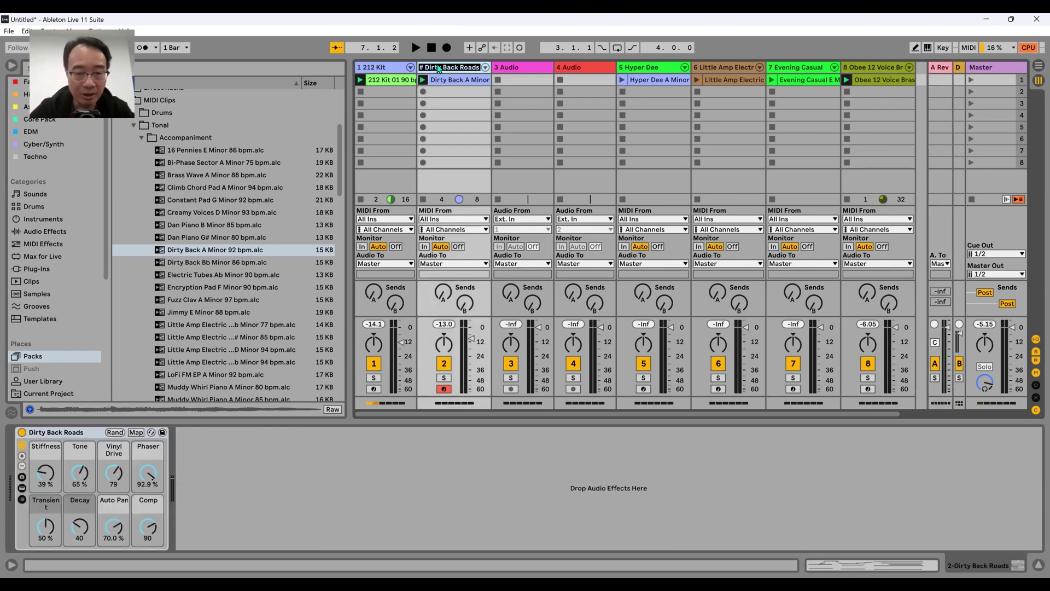
pyautogui.write('# 8A')
pyautogui.press('Return')
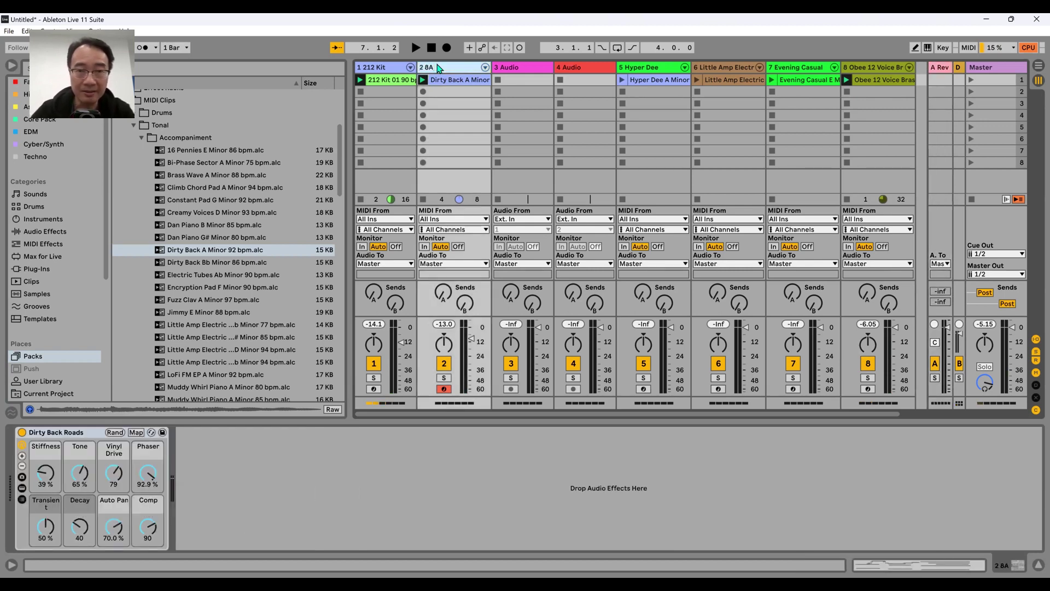
pyautogui.click(638, 68)
pyautogui.hotkey('ctrl', 'r')
pyautogui.write('#')
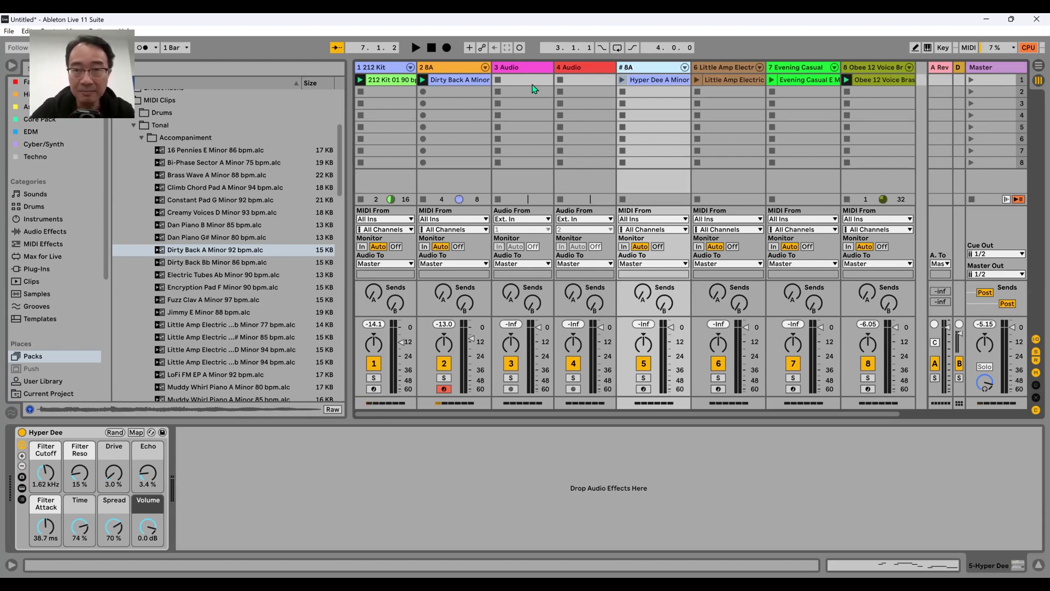
pyautogui.write('8A')
pyautogui.press('Return')
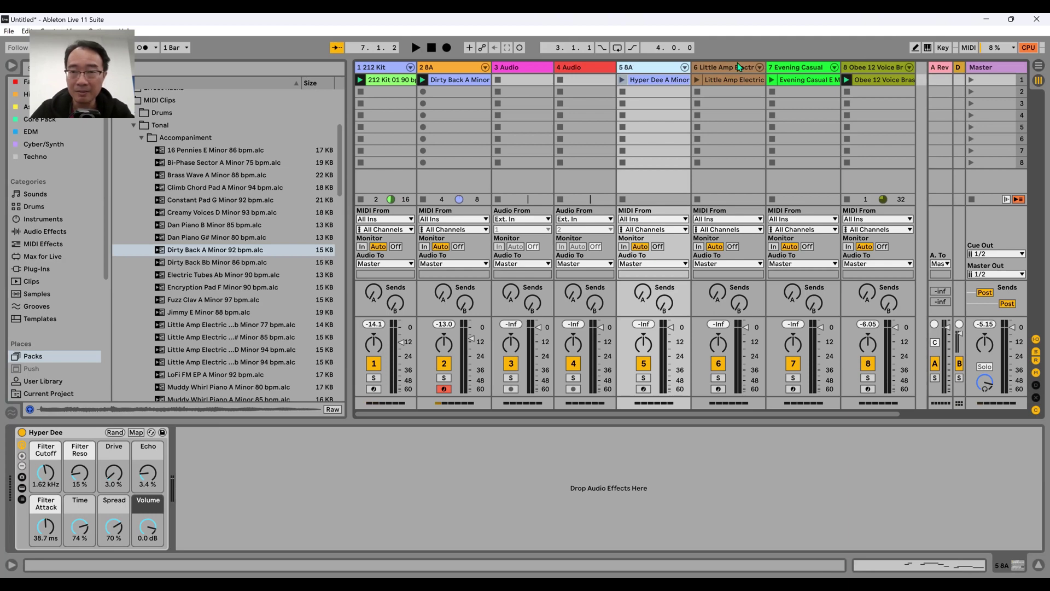
# Rename the Little Amp Electric Piano track to 7A and track 7 to 9A
pyautogui.click(761, 64)
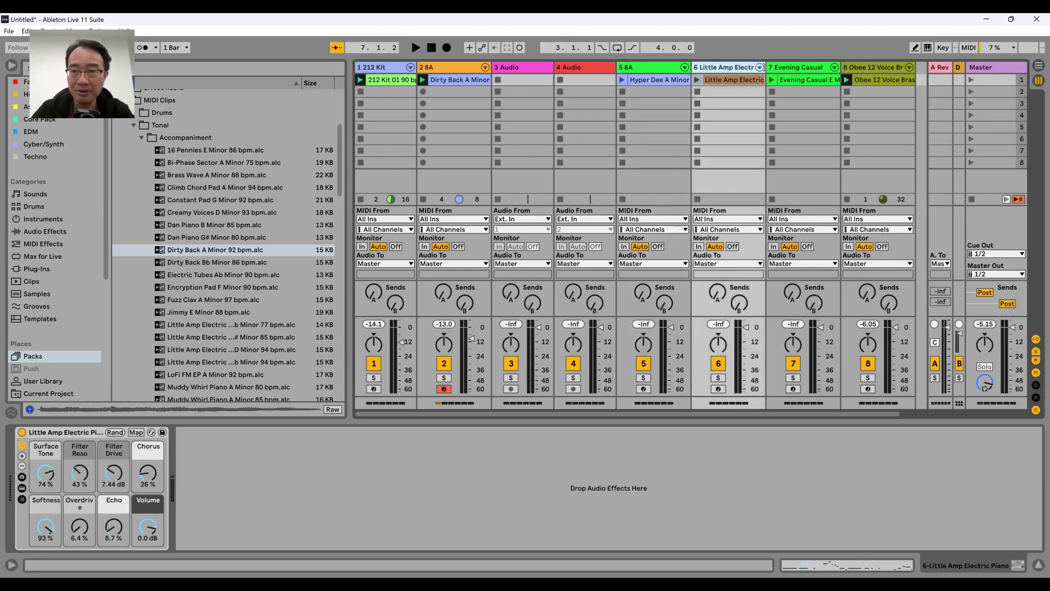
pyautogui.moveTo(766, 67); pyautogui.dragTo(815, 66)
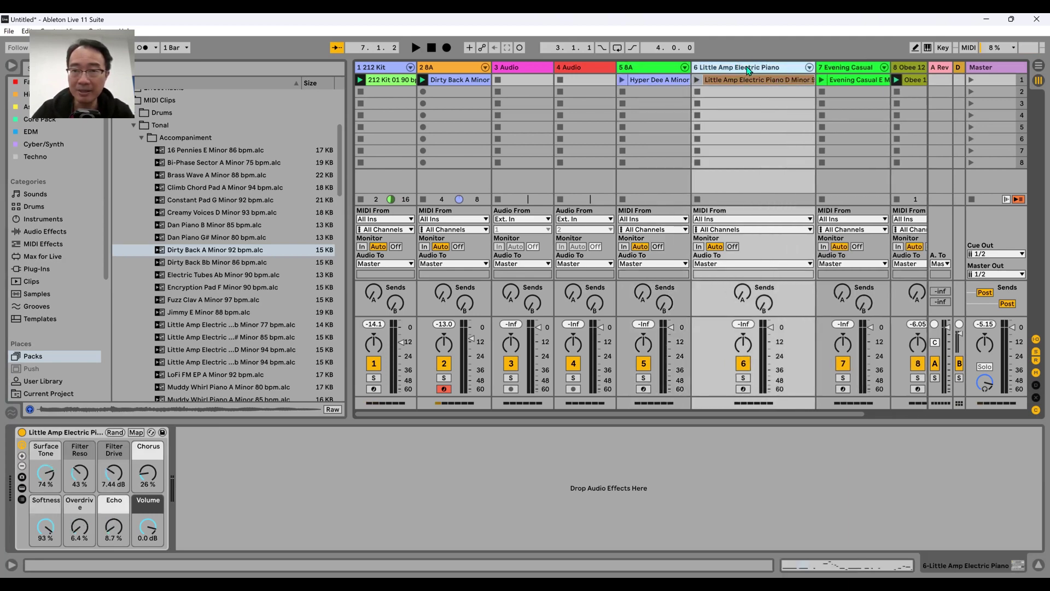
pyautogui.hotkey('ctrl', 'r')
pyautogui.write('#')
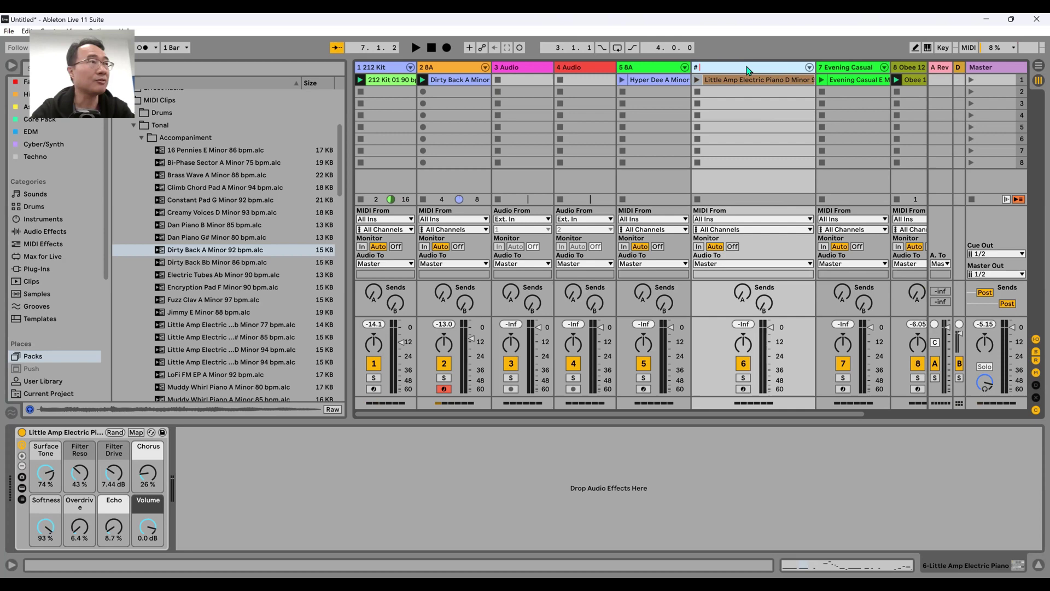
pyautogui.write('7A')
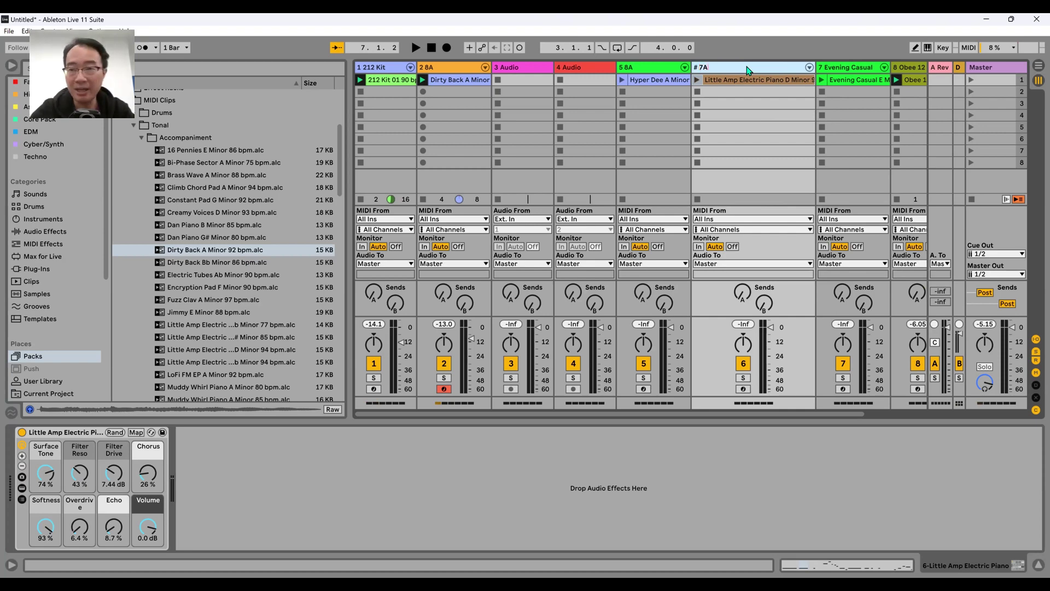
pyautogui.press('Return')
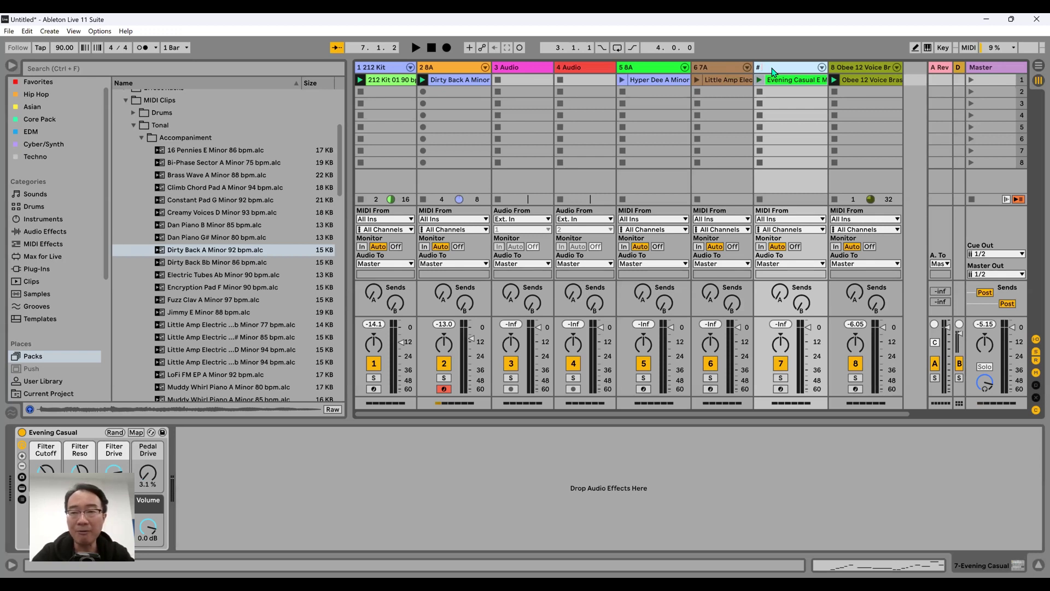
pyautogui.write('A')
pyautogui.press('Return')
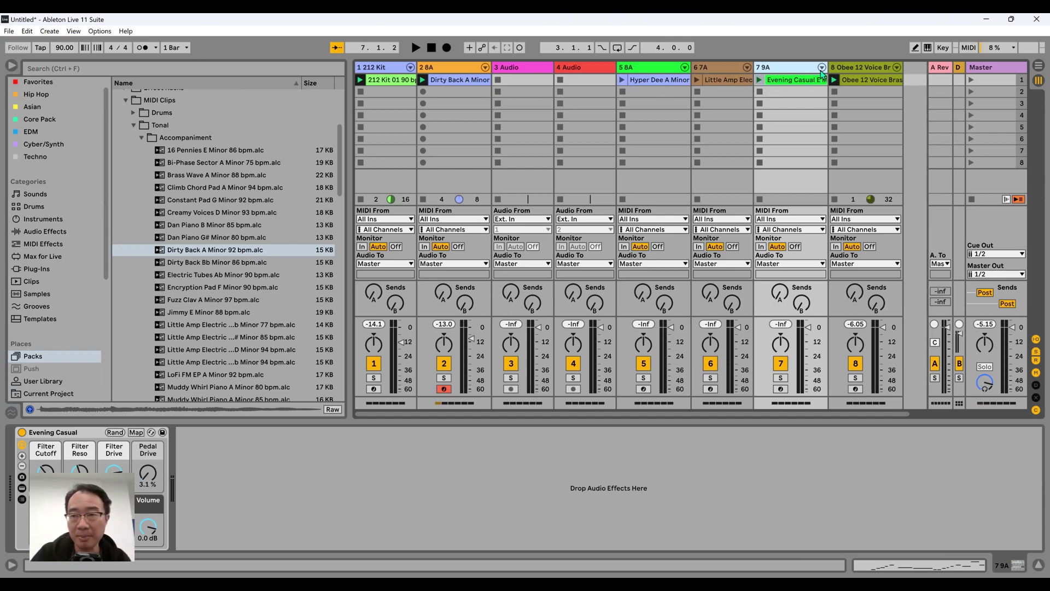
# Rename the Obee 12 Voice Brass track (track 8) to '# 8B'
pyautogui.rightClick(849, 67)
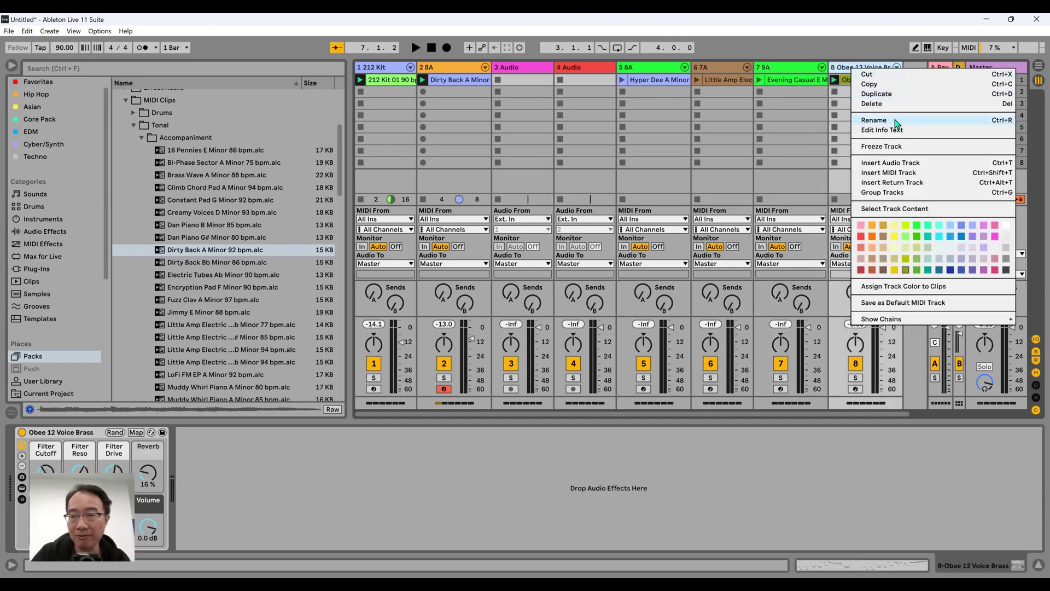
pyautogui.click(874, 120)
pyautogui.write('#')
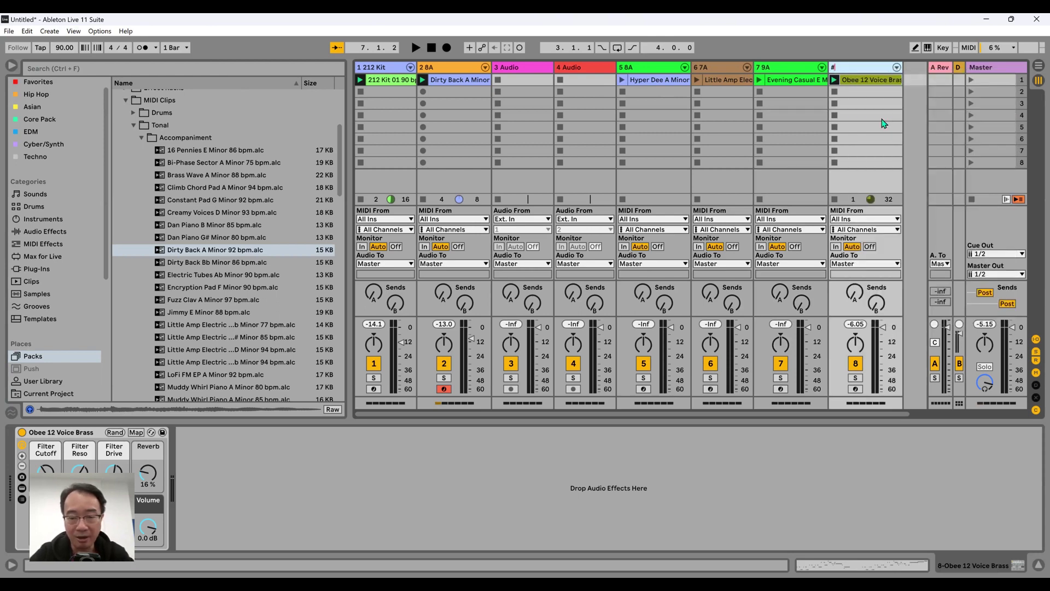
pyautogui.write(' 8B')
pyautogui.press('Return')
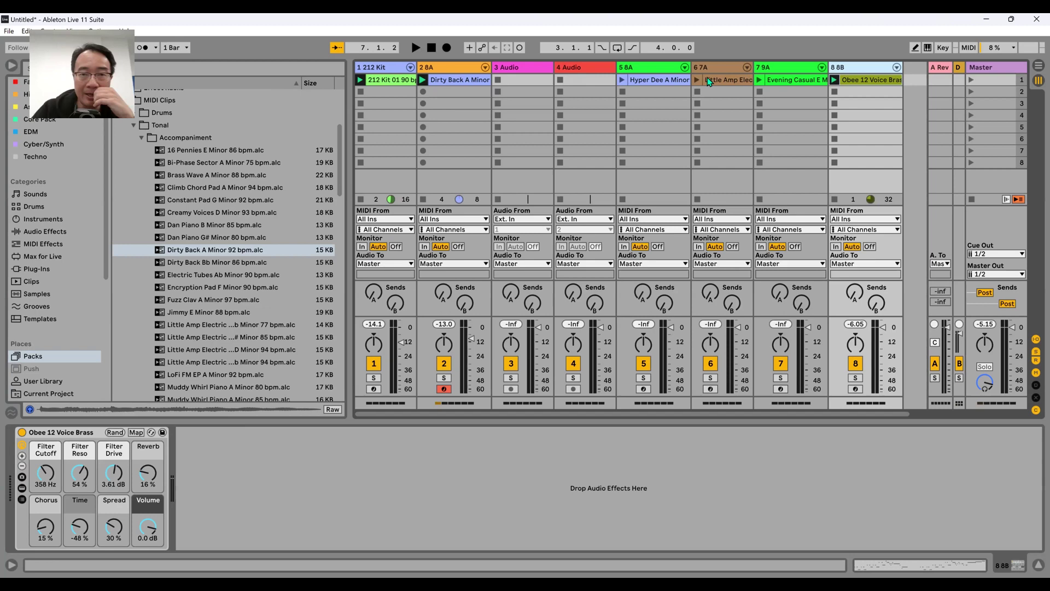
pyautogui.click(833, 80)
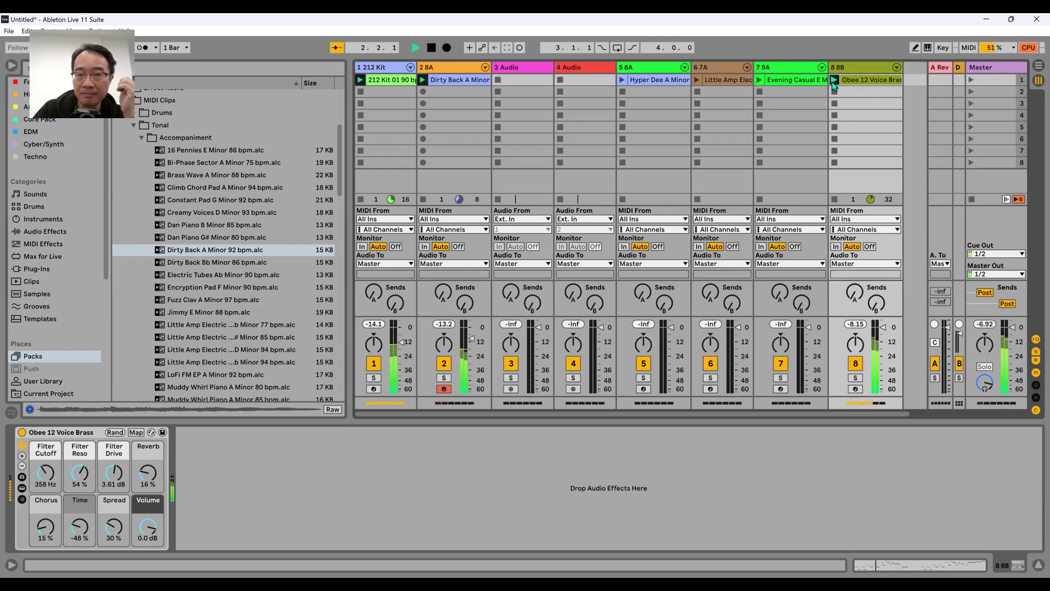
pyautogui.click(431, 51)
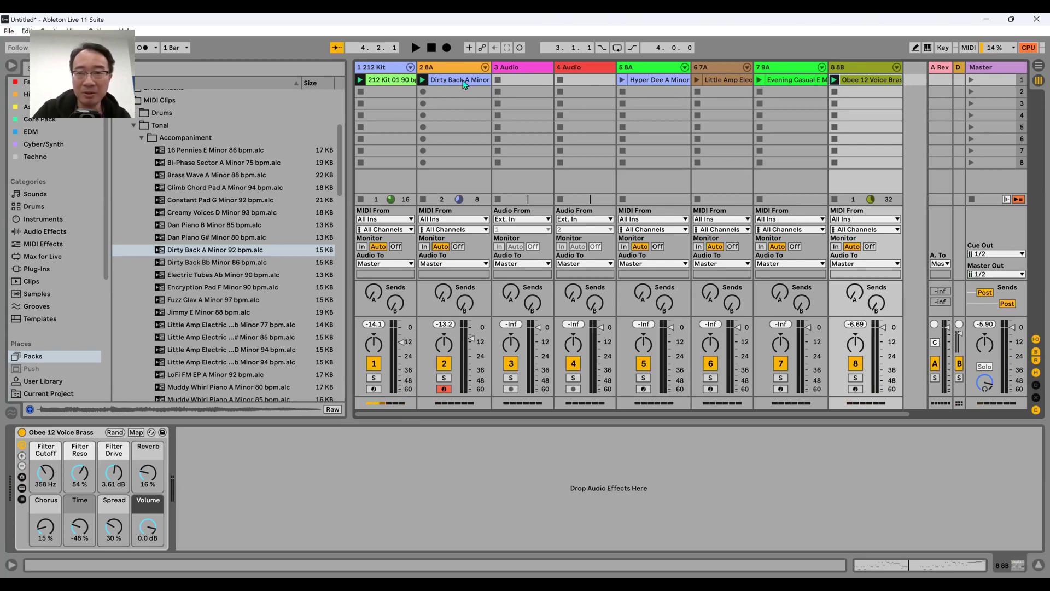
pyautogui.click(759, 81)
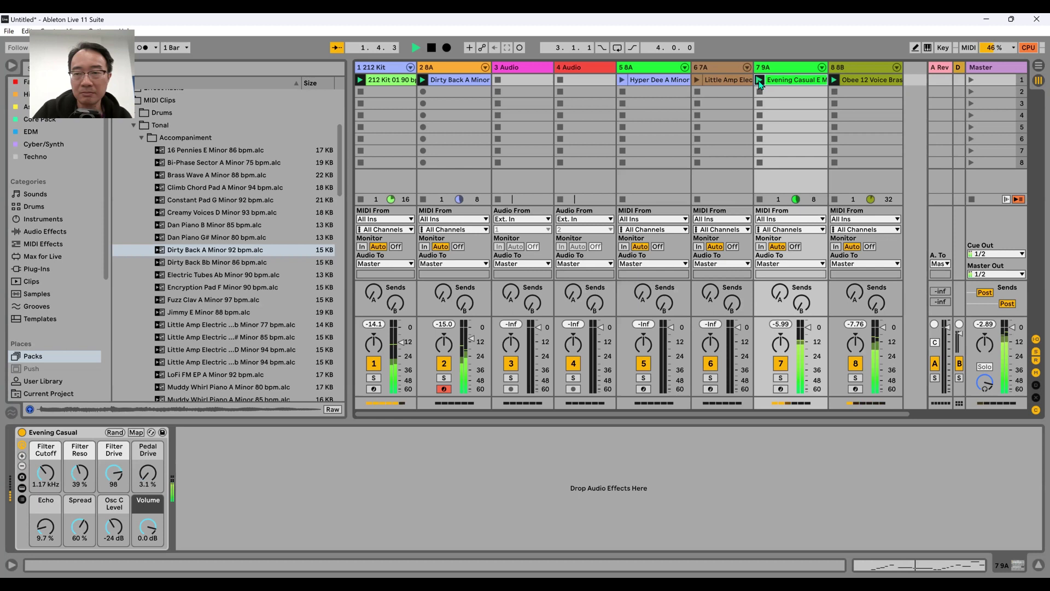
pyautogui.click(431, 50)
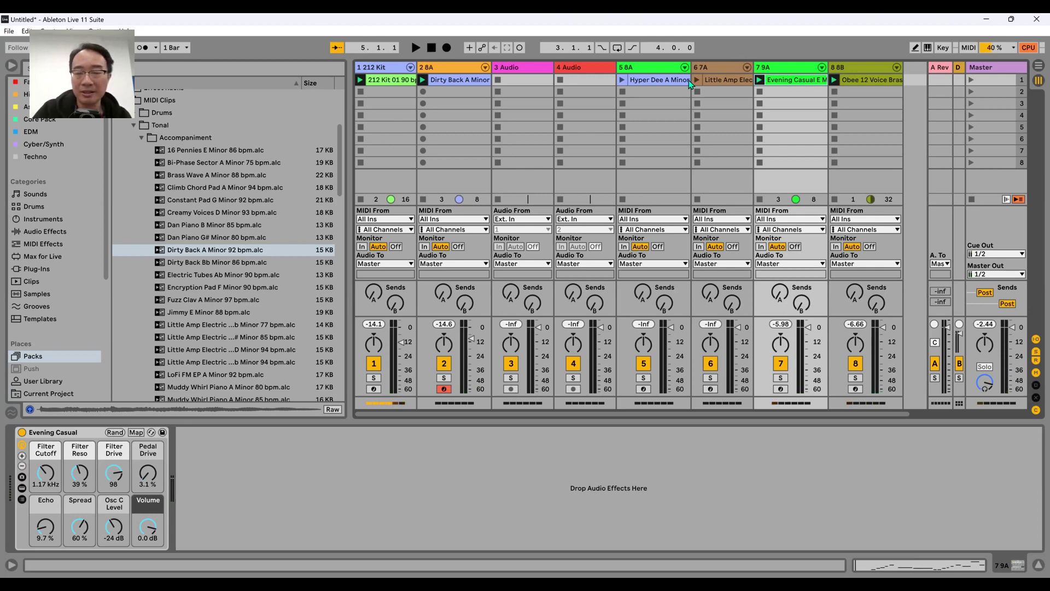
pyautogui.click(762, 94)
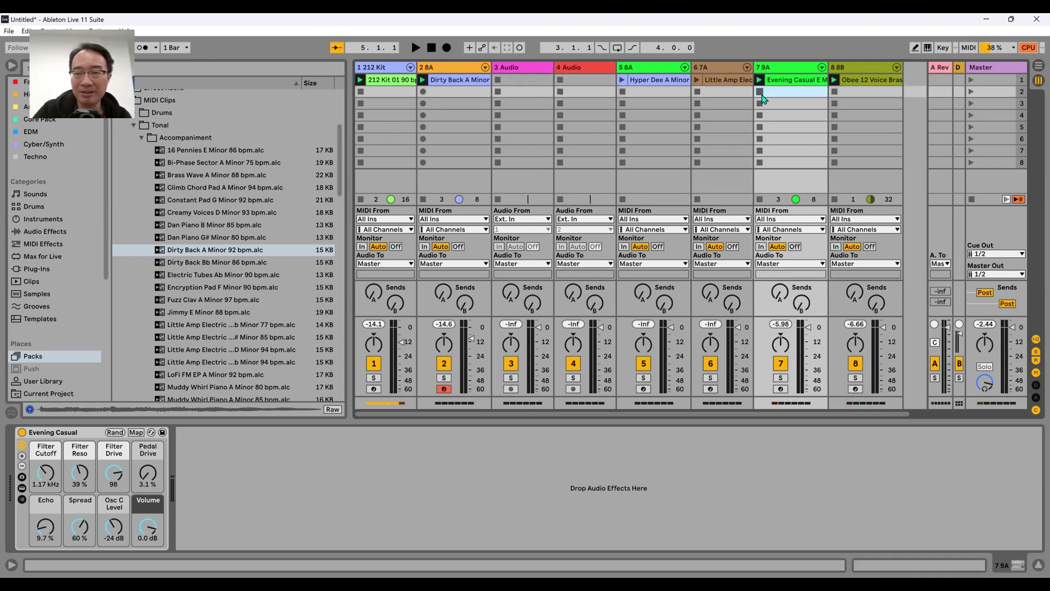
pyautogui.click(696, 79)
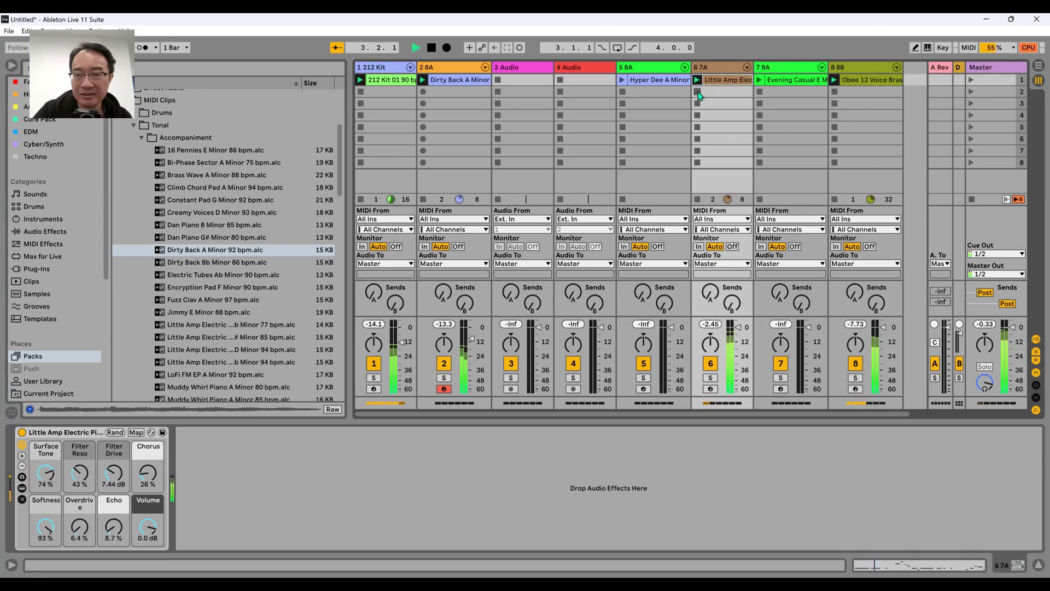
pyautogui.click(697, 92)
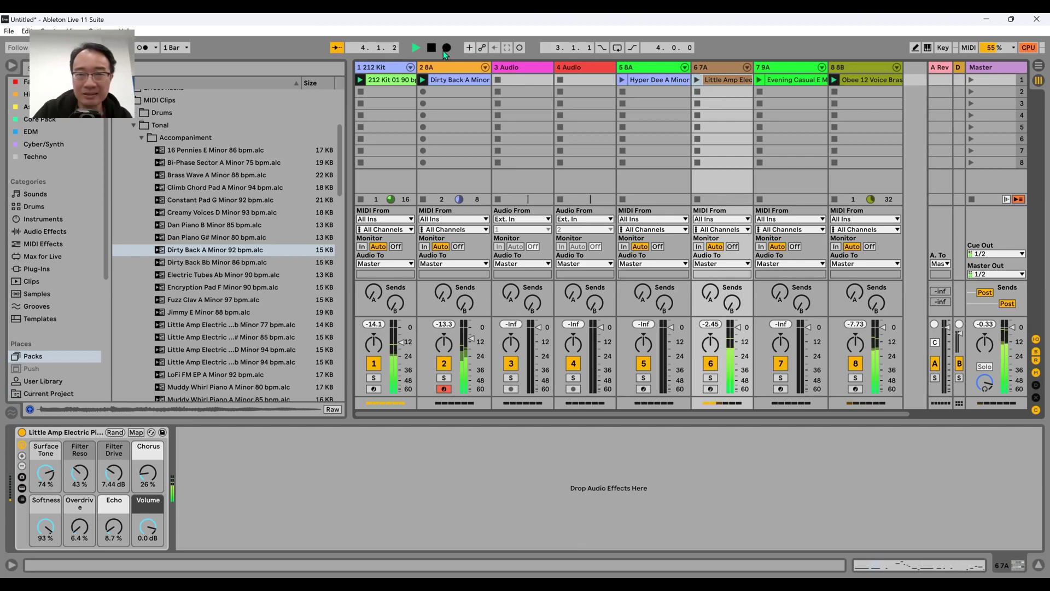
pyautogui.click(431, 47)
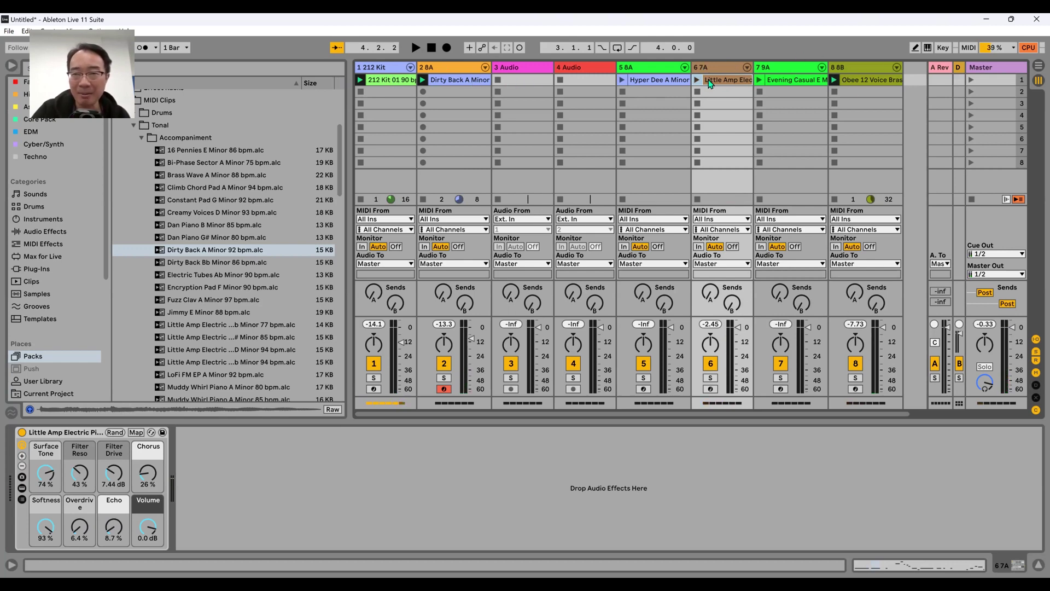
pyautogui.click(827, 92)
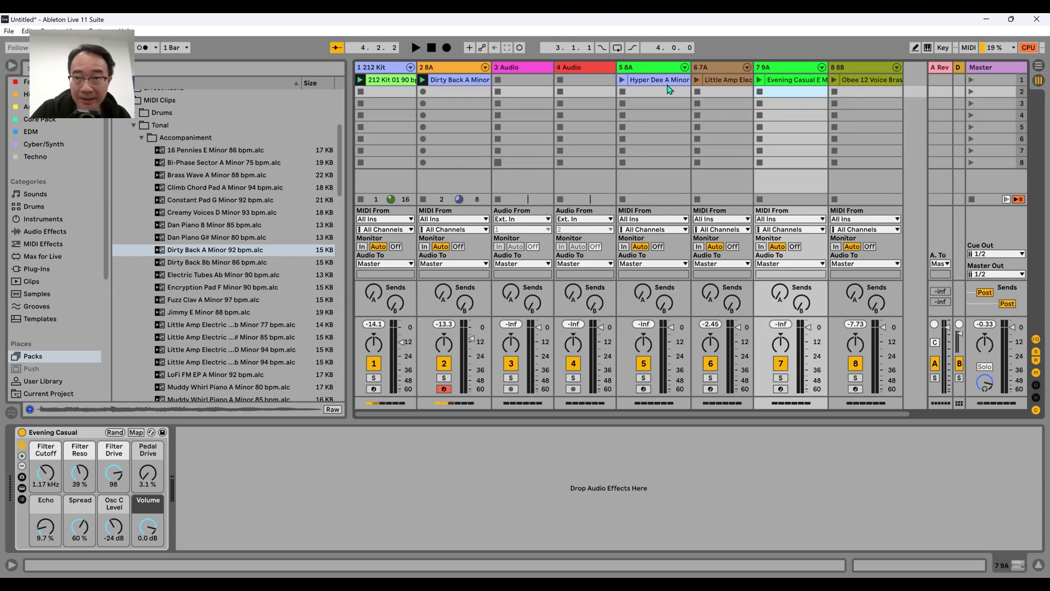
# Expand the Melodic folder in the Packs list and bring the Evening Casual Bb Minor files into view
pyautogui.scroll(-3, 282, 306)
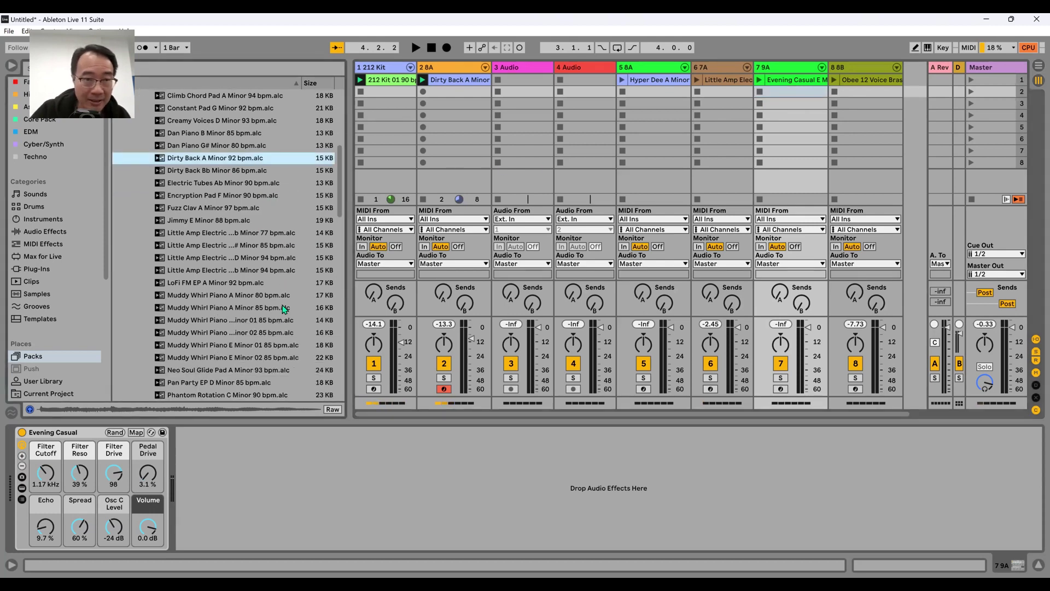
pyautogui.scroll(2, 283, 306)
pyautogui.scroll(-10, 276, 324)
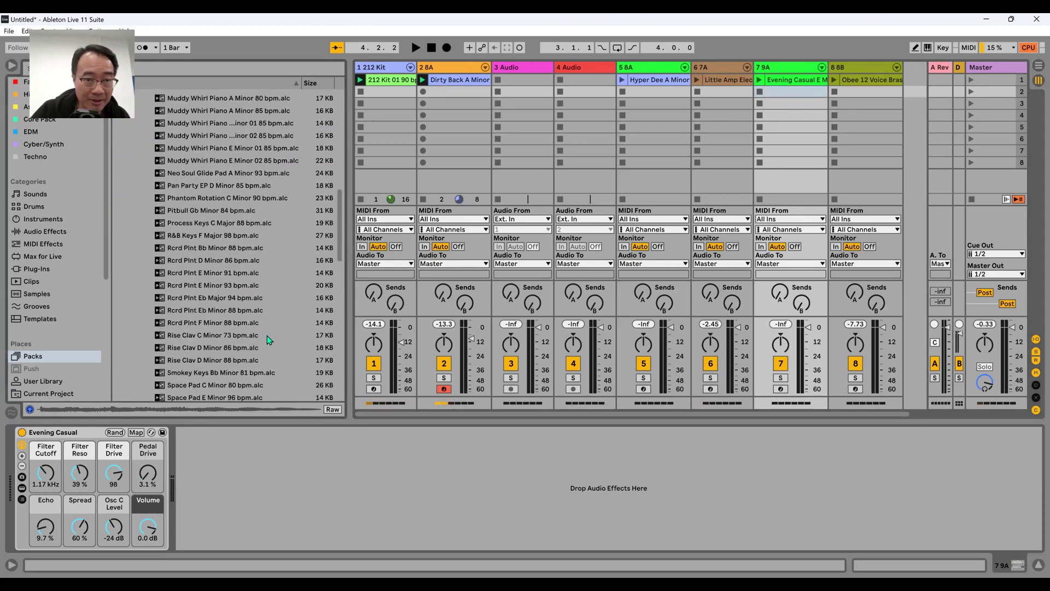
pyautogui.scroll(-2, 164, 306)
pyautogui.click(144, 295)
pyautogui.scroll(-2, 215, 300)
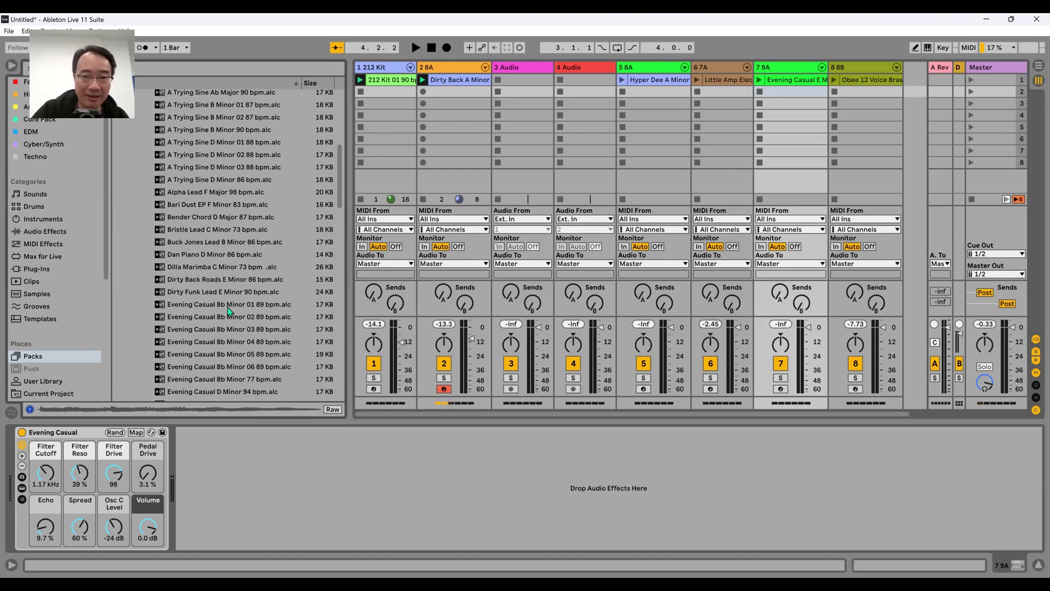
# Place 'Evening Casual Bb Minor 01 89 bpm.alc' into track 7's third clip slot
pyautogui.click(228, 307)
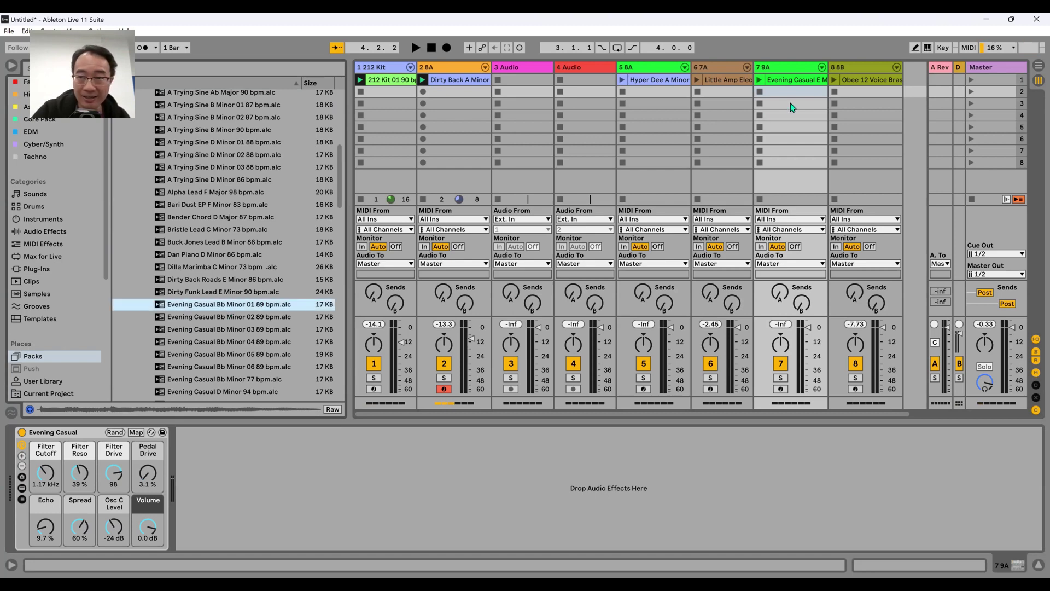
pyautogui.moveTo(794, 106); pyautogui.dragTo(795, 105)
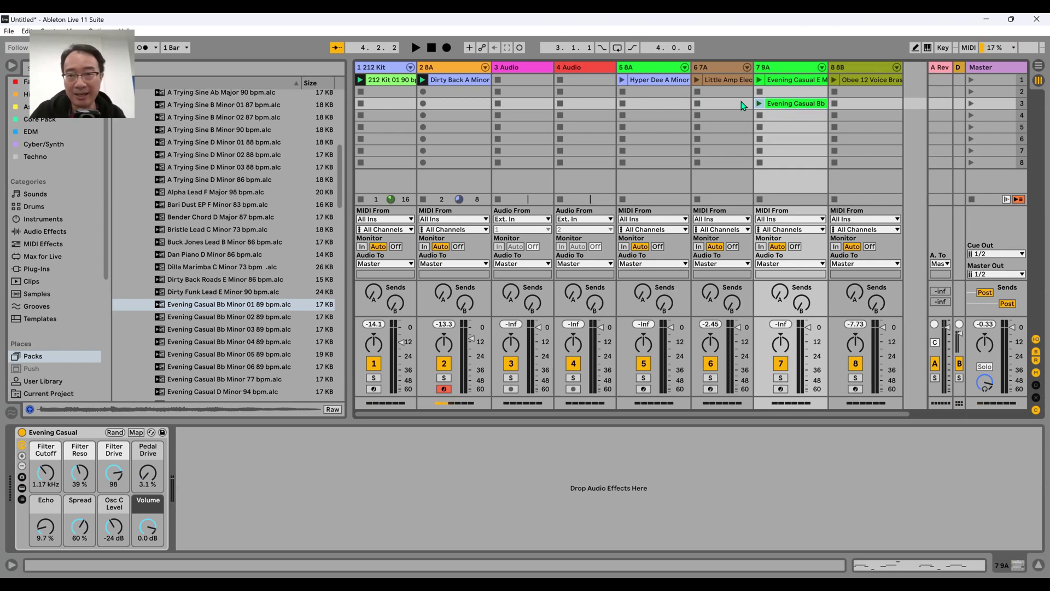
pyautogui.click(759, 104)
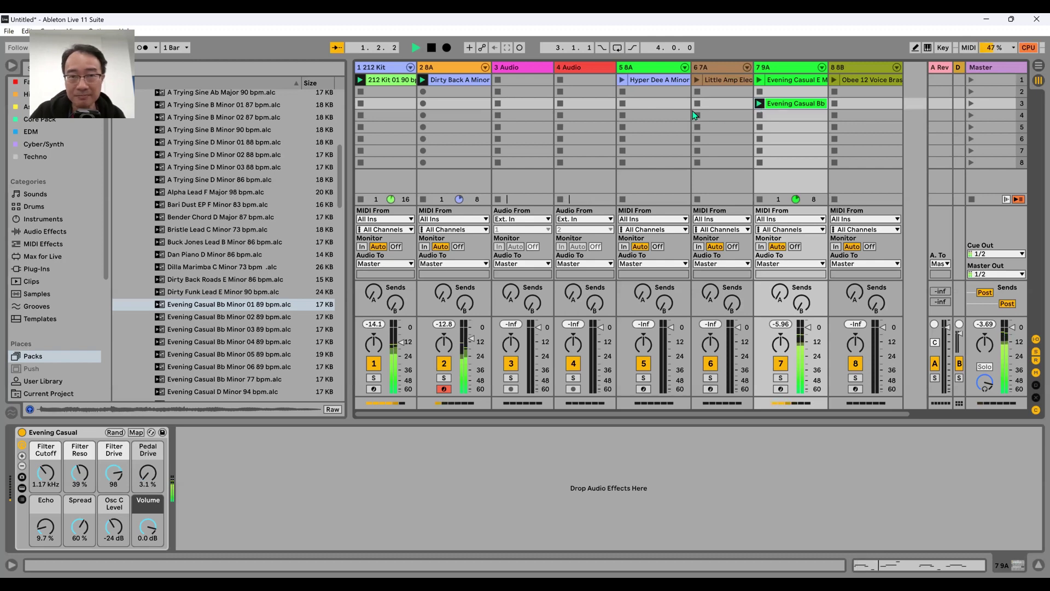
pyautogui.click(435, 47)
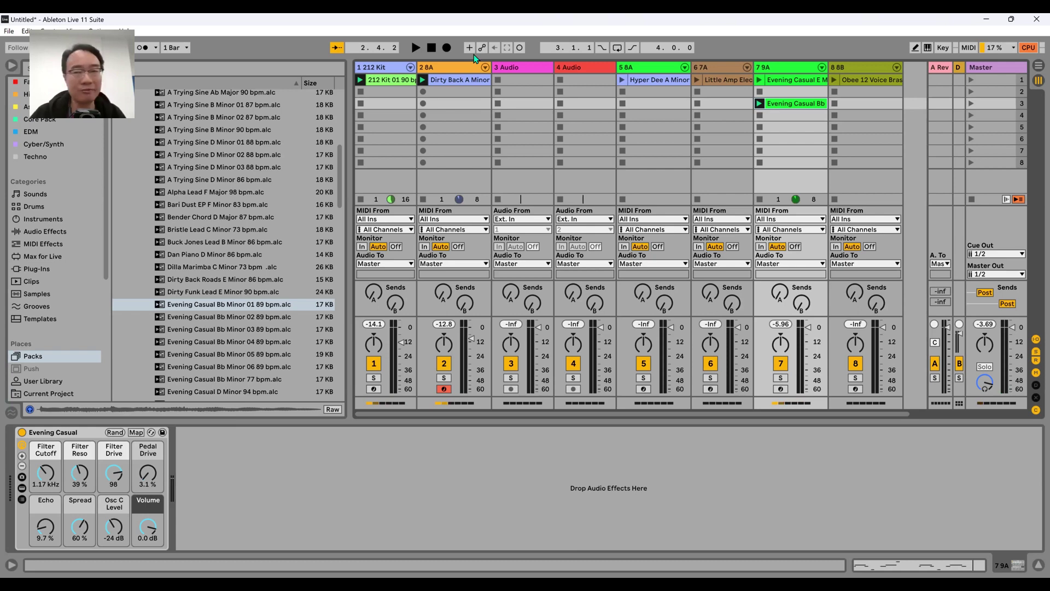
# Open the Evening Casual Bb clip in Clip View with an enlarged MIDI note editor
pyautogui.doubleClick(792, 105)
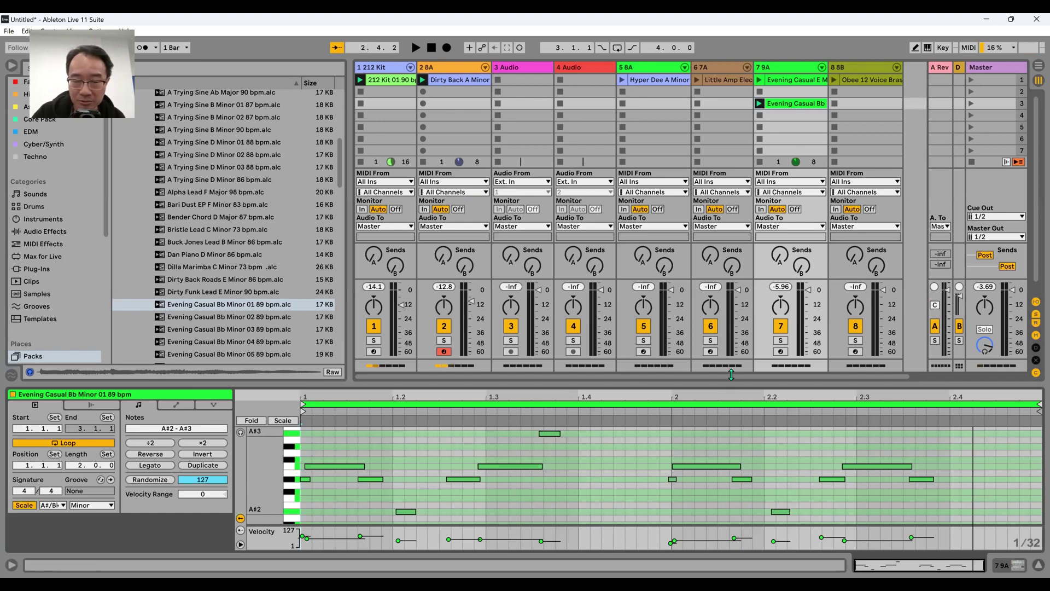
pyautogui.moveTo(731, 385); pyautogui.dragTo(726, 267)
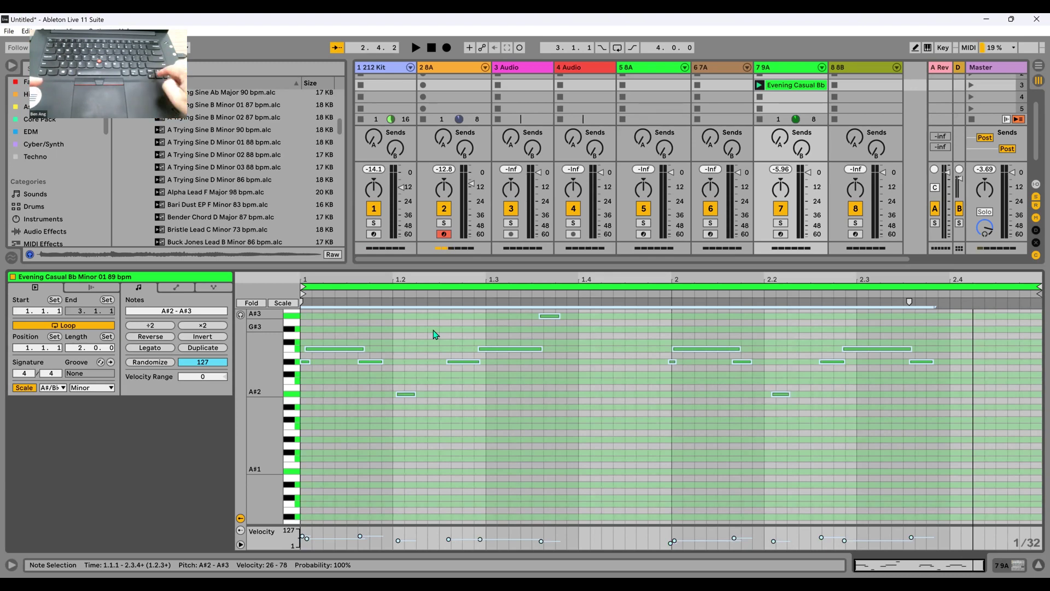
# Lower the Evening Casual Bb notes one semitone to A2–A3, play the clip, and restore Session View
pyautogui.press('Down')
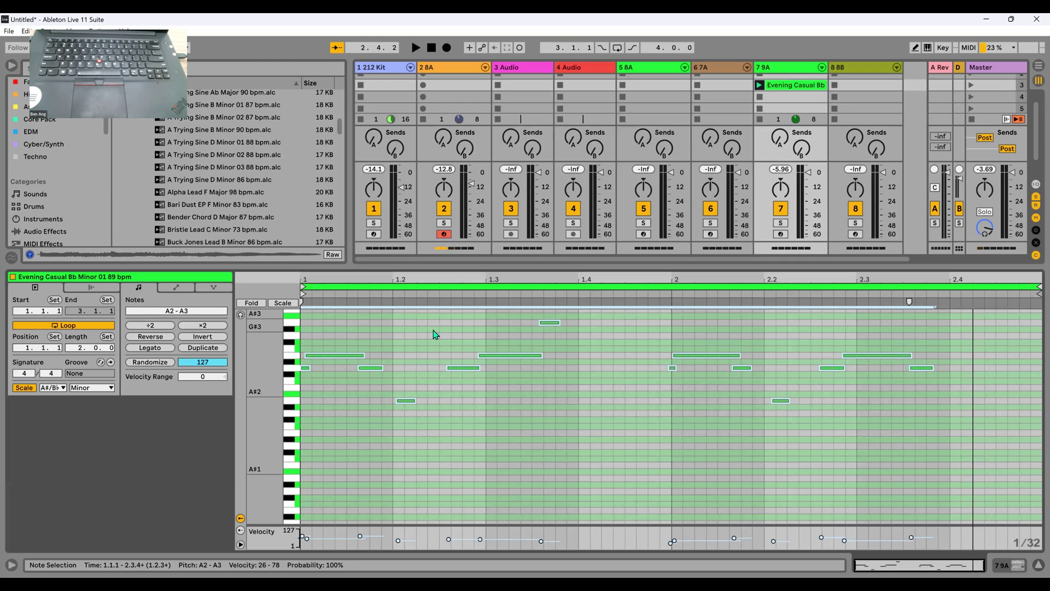
pyautogui.click(760, 86)
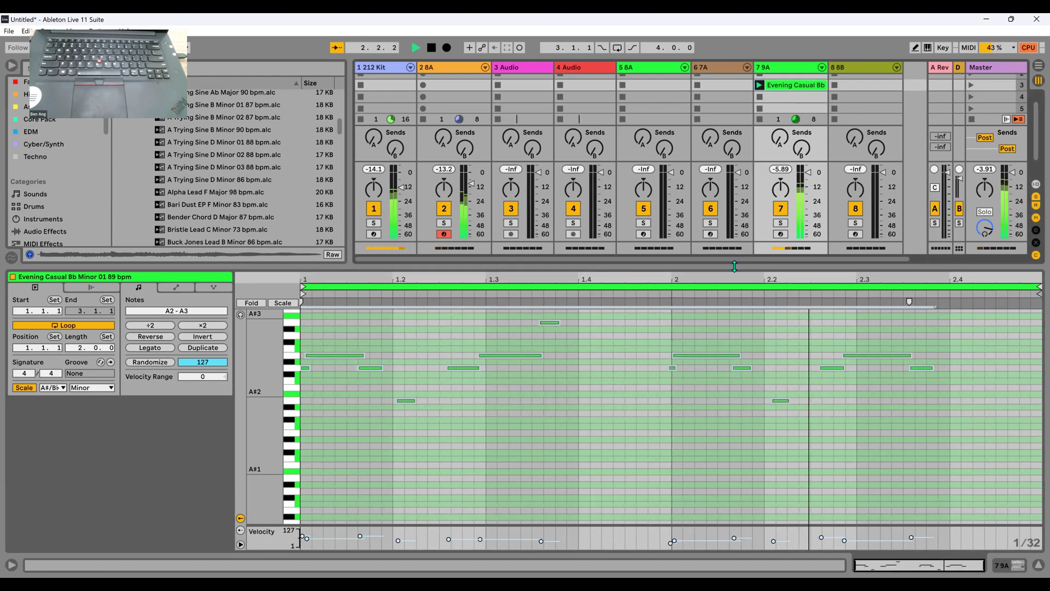
pyautogui.moveTo(735, 267); pyautogui.dragTo(734, 402)
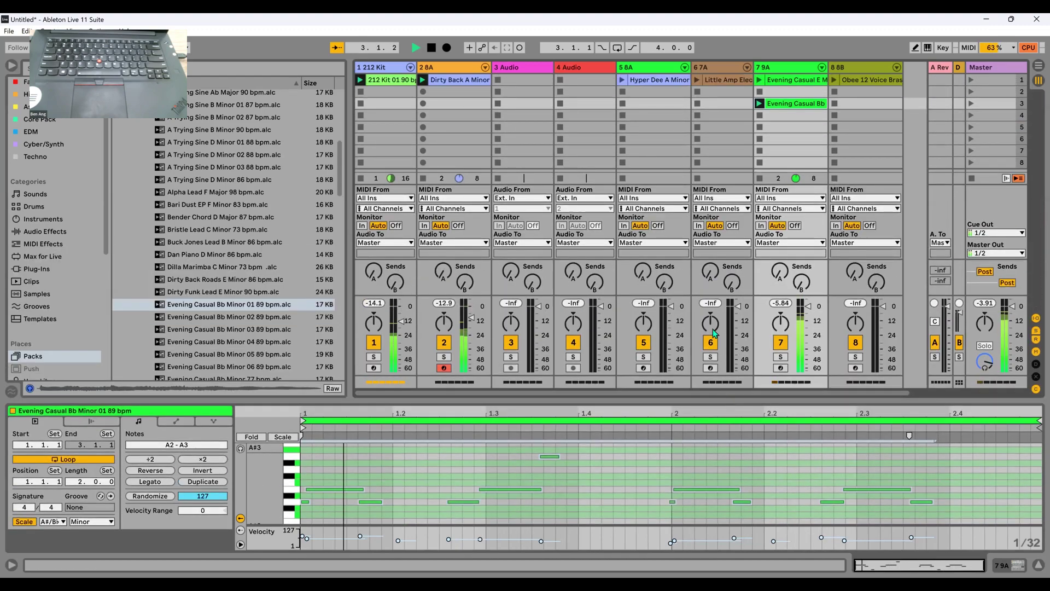
# Stop playback from the transport bar
pyautogui.click(436, 49)
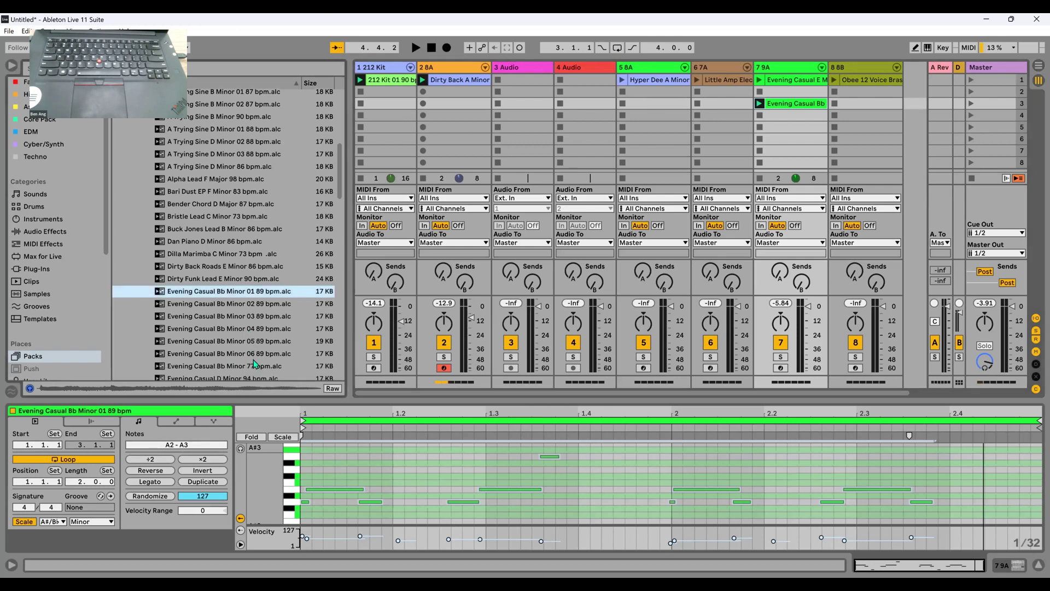
# Load 'Obee 12 Voice Brass C# Minor 85 bpm.alc' into track 8's third clip slot
pyautogui.scroll(-2, 252, 360)
pyautogui.scroll(-1, 255, 363)
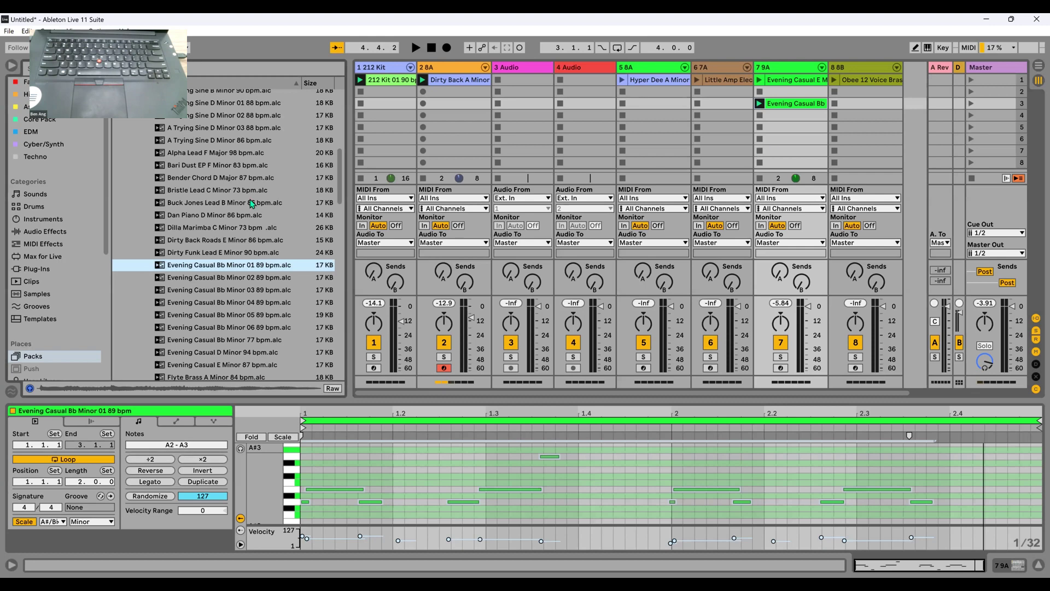
pyautogui.scroll(-7, 258, 280)
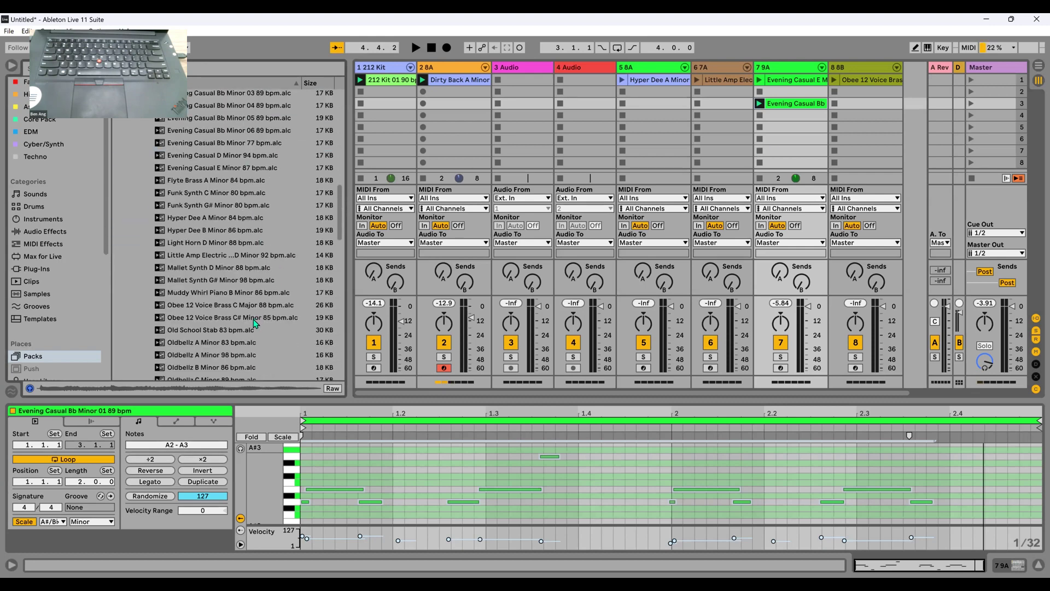
pyautogui.click(254, 320)
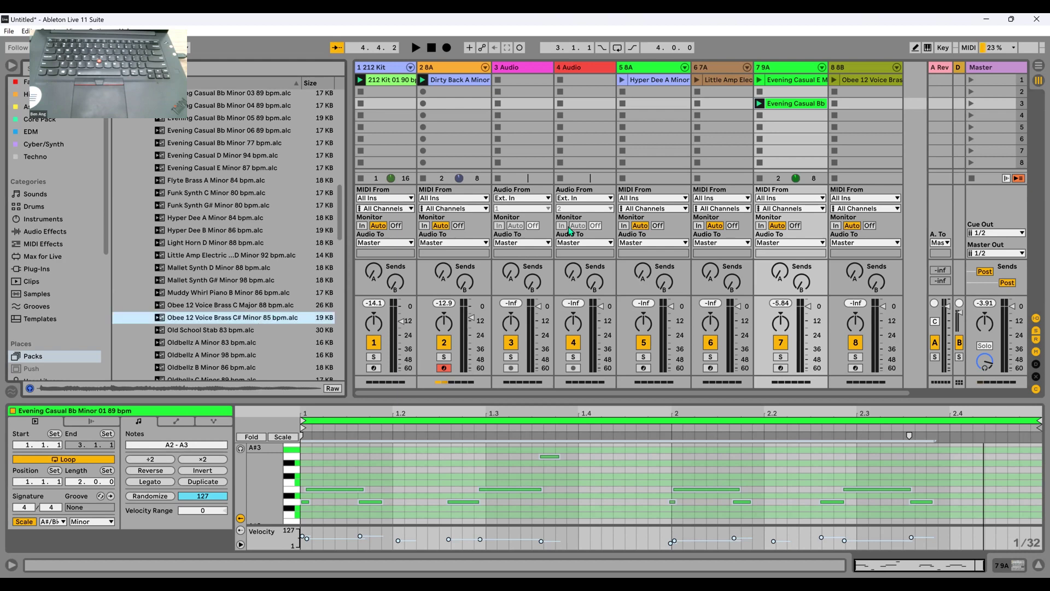
pyautogui.click(878, 107)
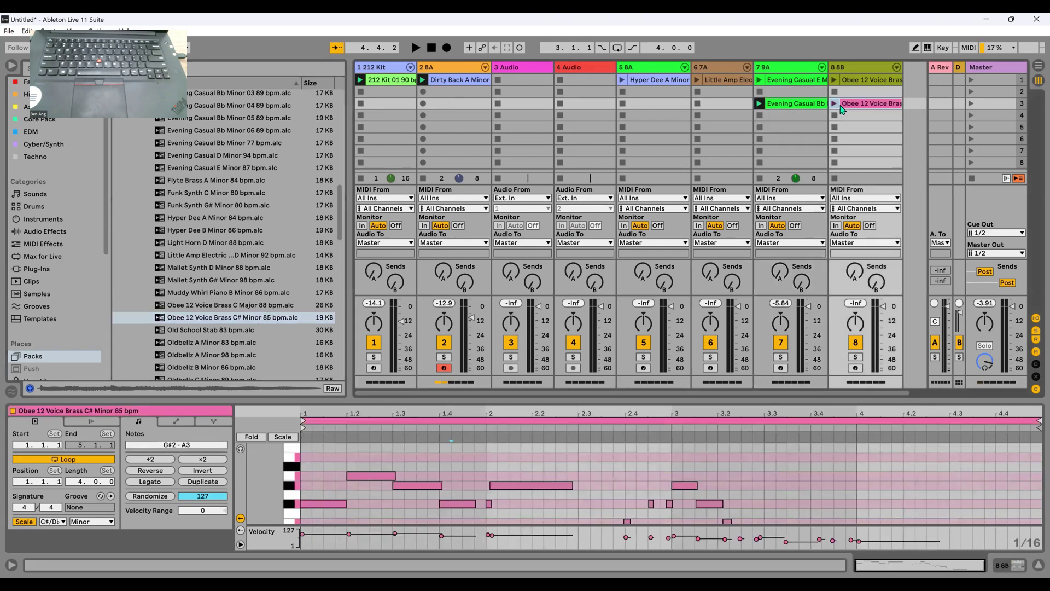
pyautogui.press('Return')
# Audition the brass clip by playing and stopping it twice
pyautogui.click(834, 103)
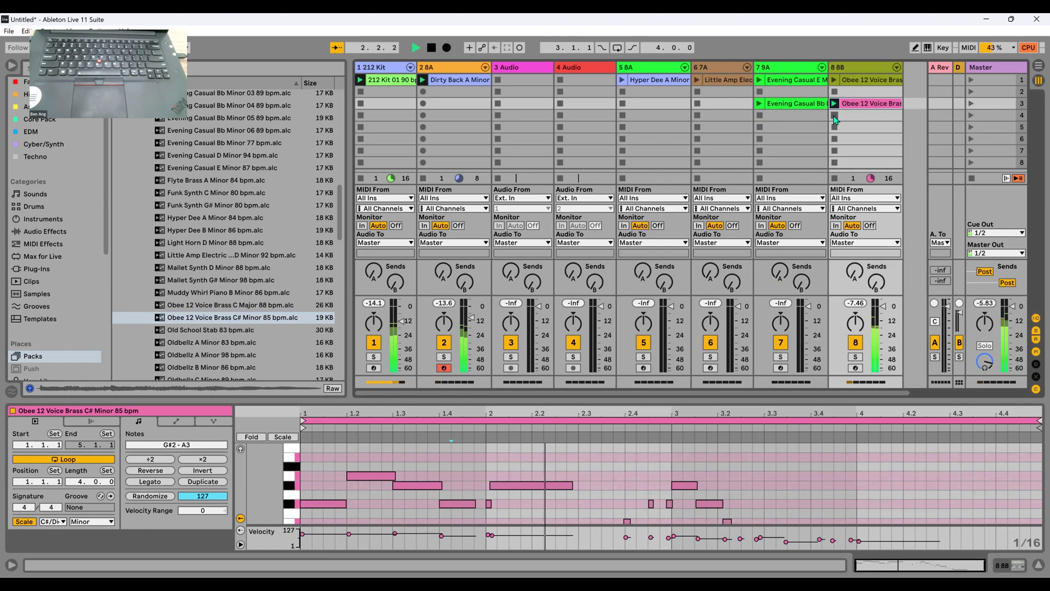
pyautogui.click(836, 115)
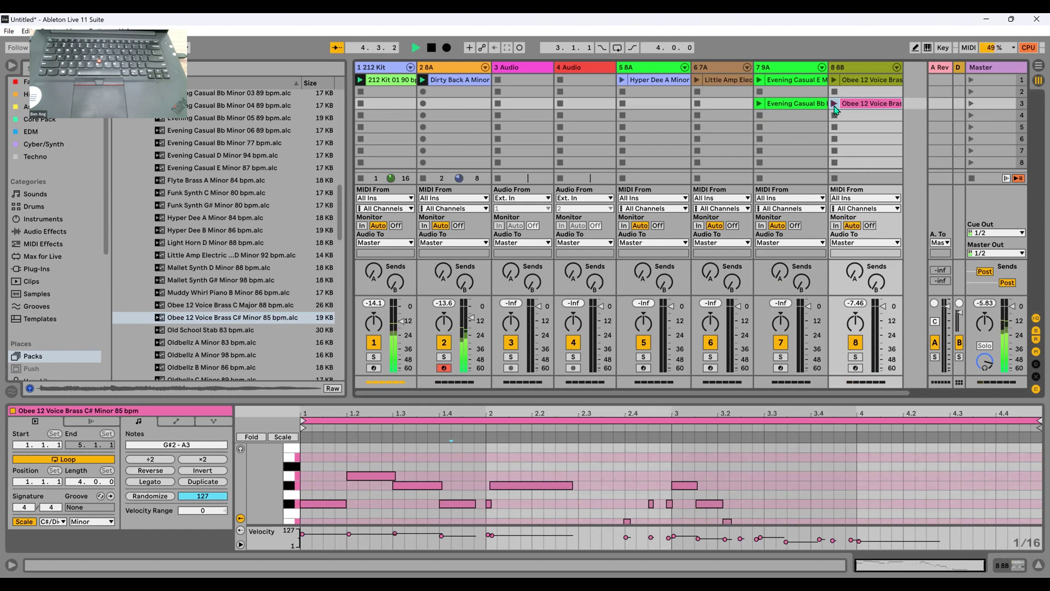
pyautogui.click(834, 104)
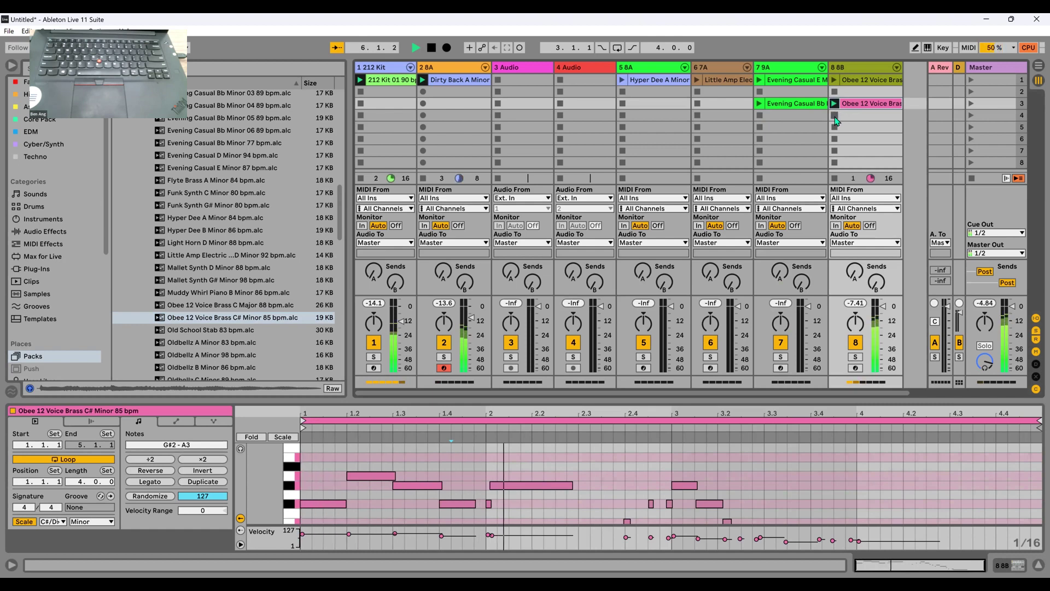
pyautogui.click(835, 116)
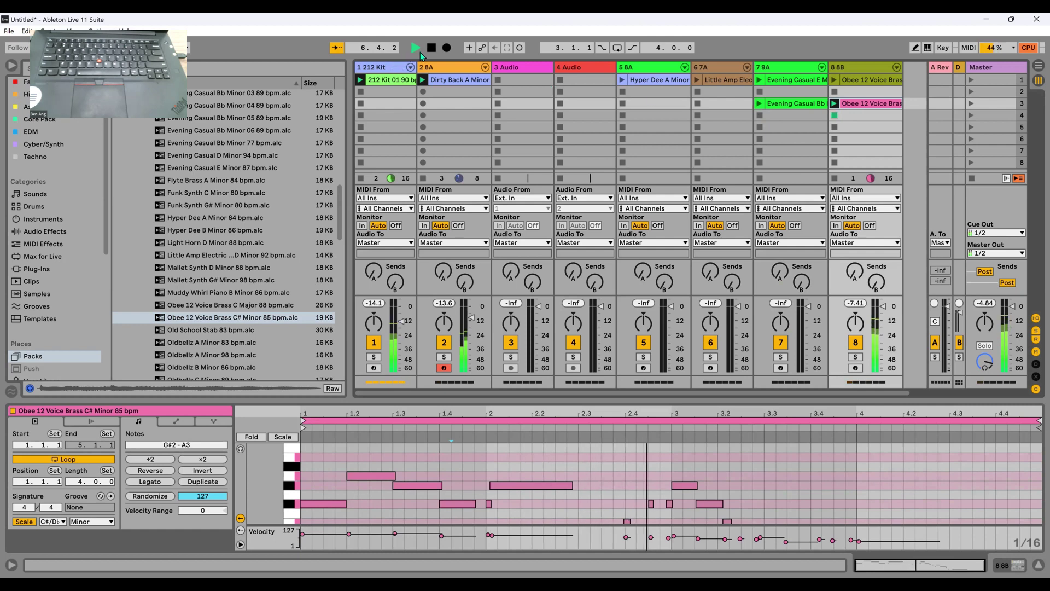
# Stop playback, enlarge the piano roll, and select all the brass clip's notes (G#2–A3)
pyautogui.click(432, 51)
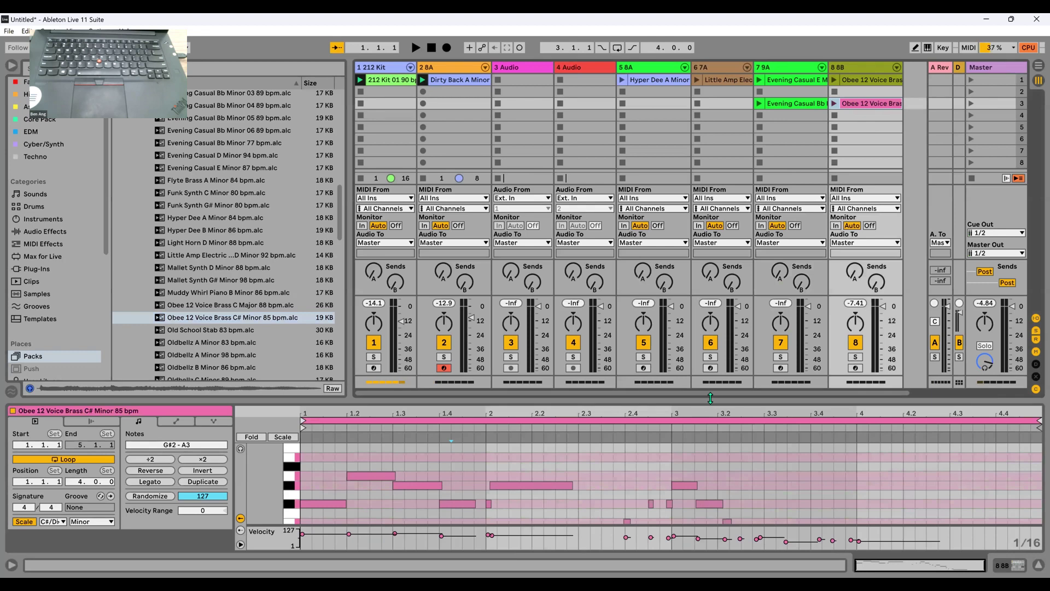
pyautogui.moveTo(716, 292); pyautogui.dragTo(707, 289)
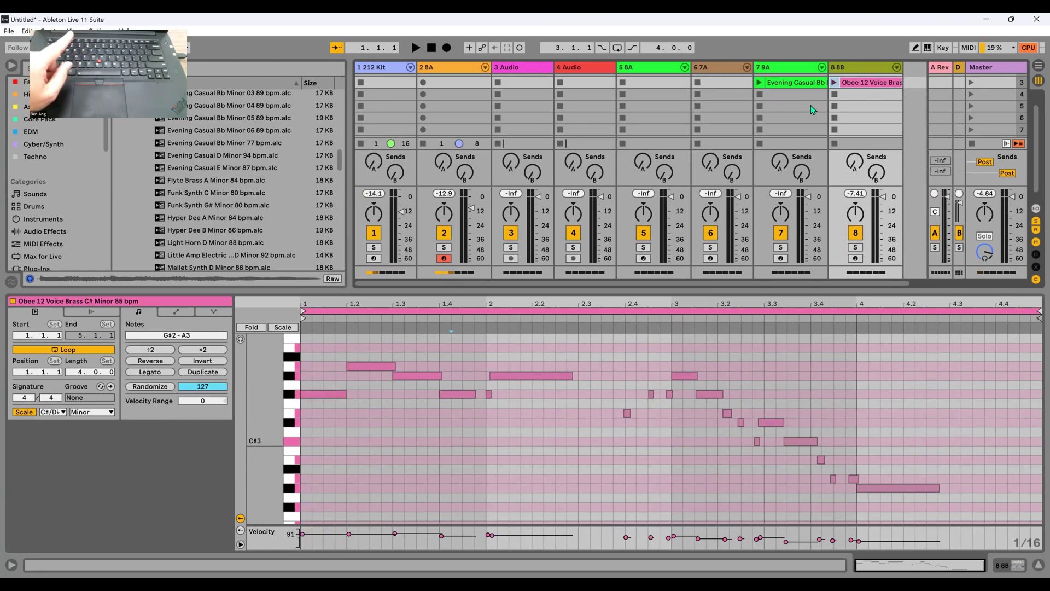
pyautogui.click(587, 354)
pyautogui.hotkey('ctrl', 'a')
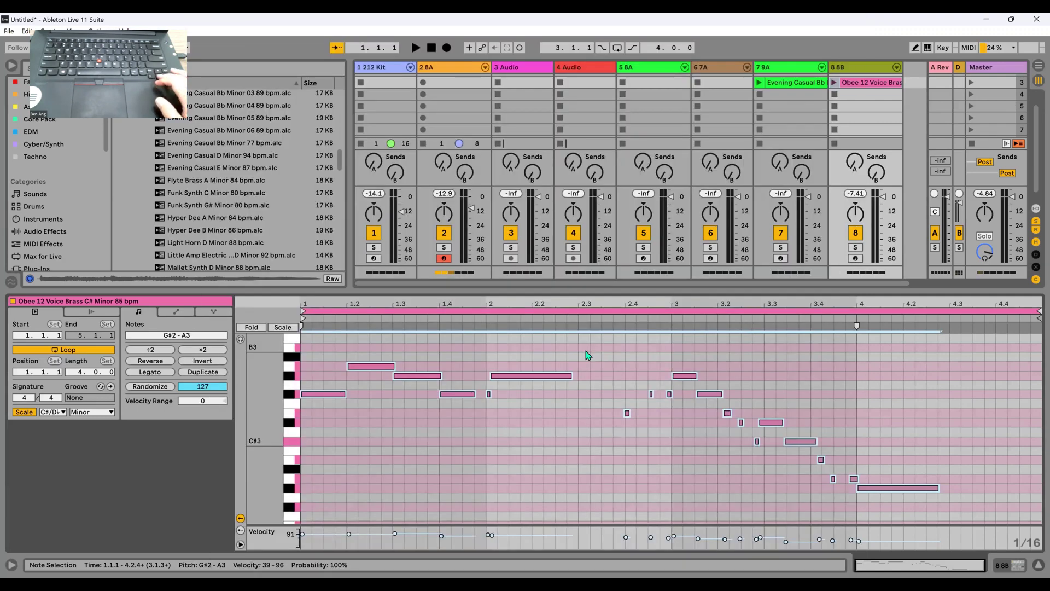
# Shift the brass clip's notes down three semitones and audition the result
pyautogui.press('Down')
pyautogui.press('Down')
pyautogui.press('Down')
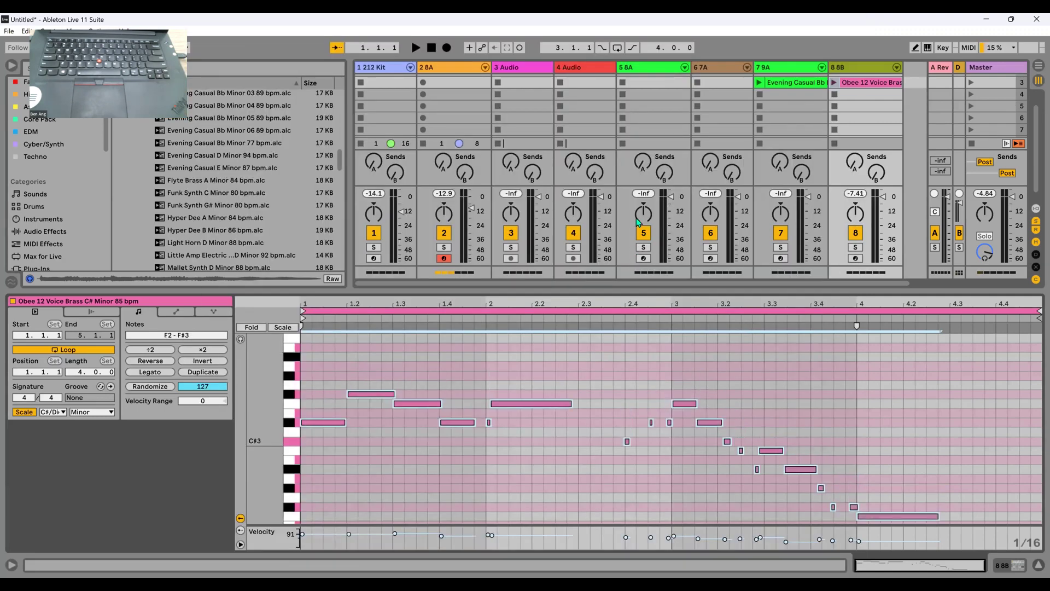
pyautogui.click(834, 83)
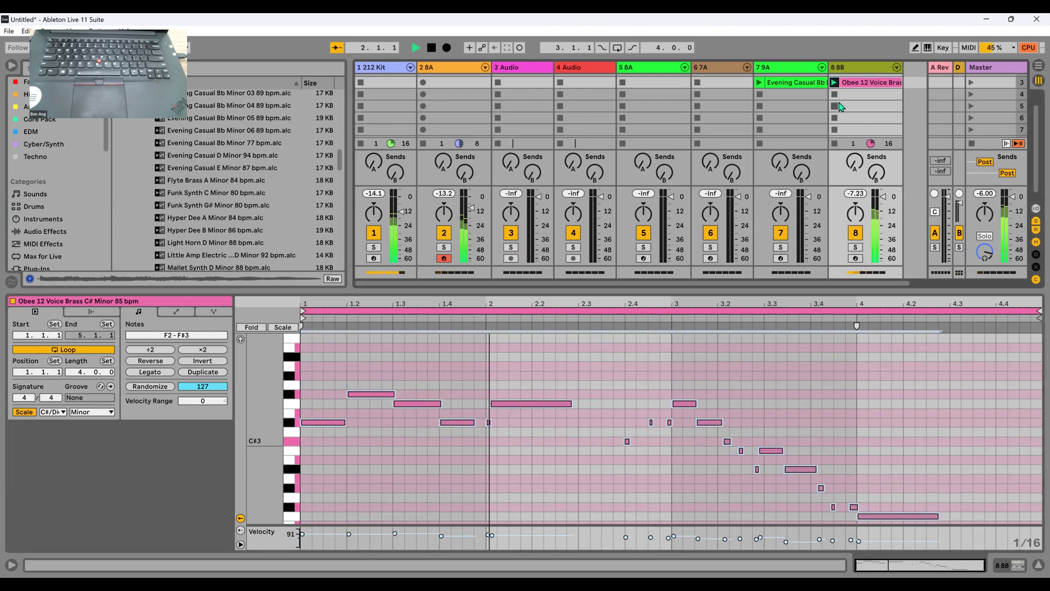
pyautogui.scroll(2, 837, 109)
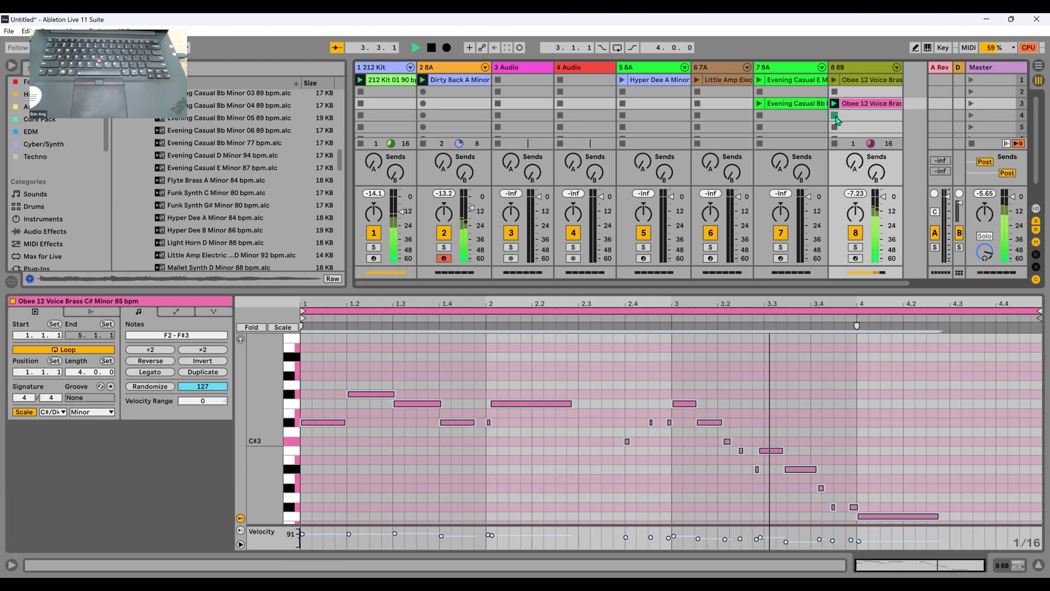
pyautogui.click(835, 115)
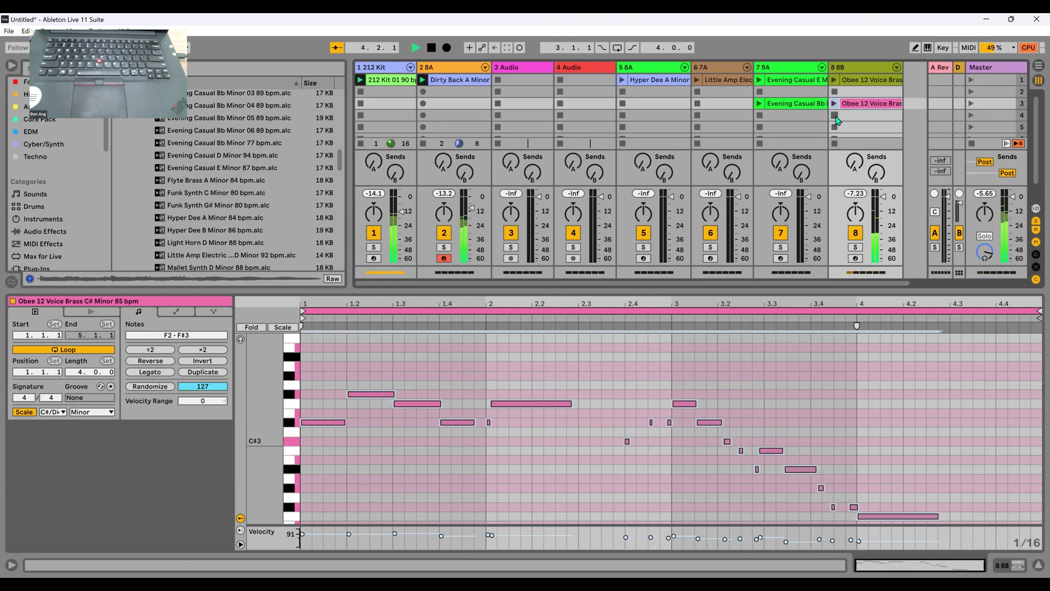
pyautogui.click(431, 47)
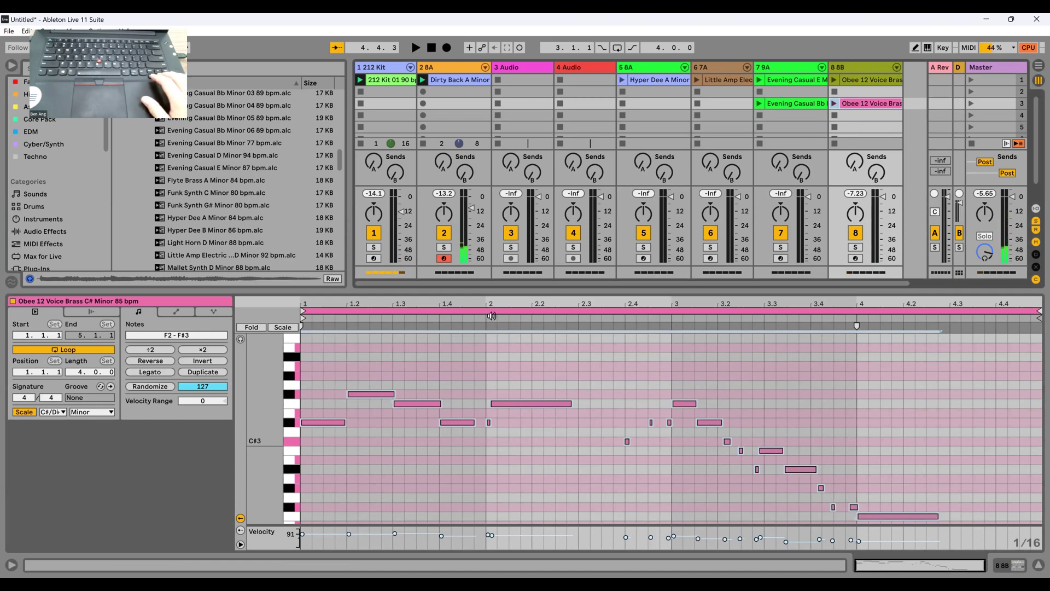
# Lower all brass notes one more semitone so they span E2–F3
pyautogui.press('Down')
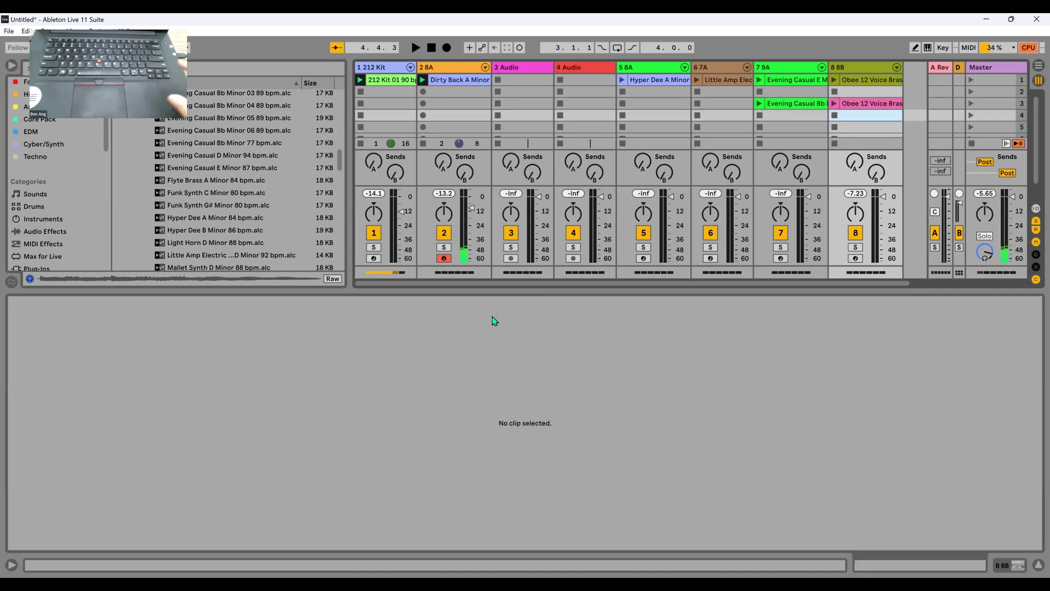
pyautogui.click(870, 105)
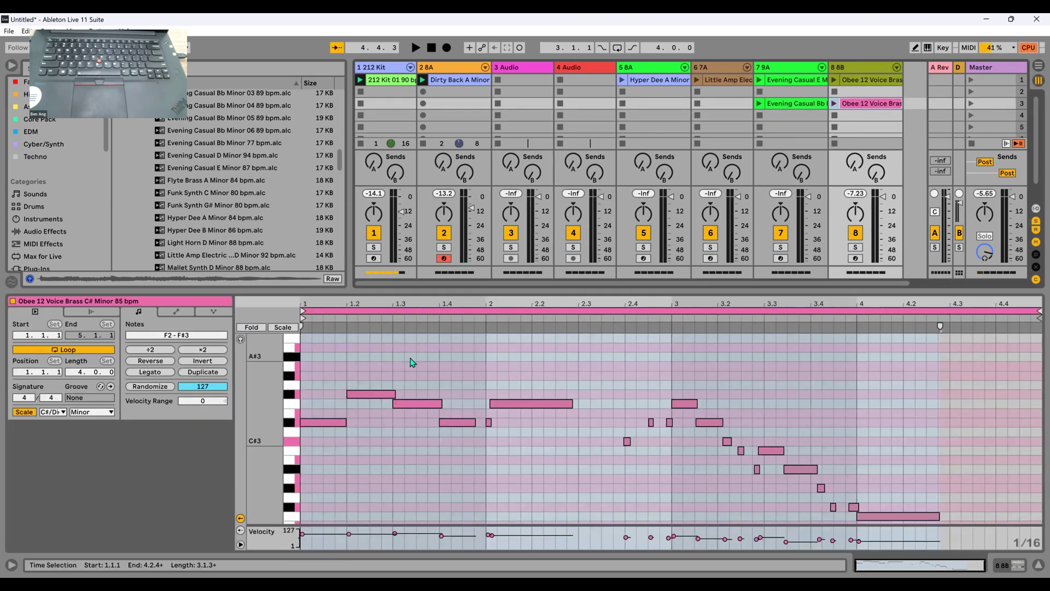
pyautogui.hotkey('ctrl', 'a')
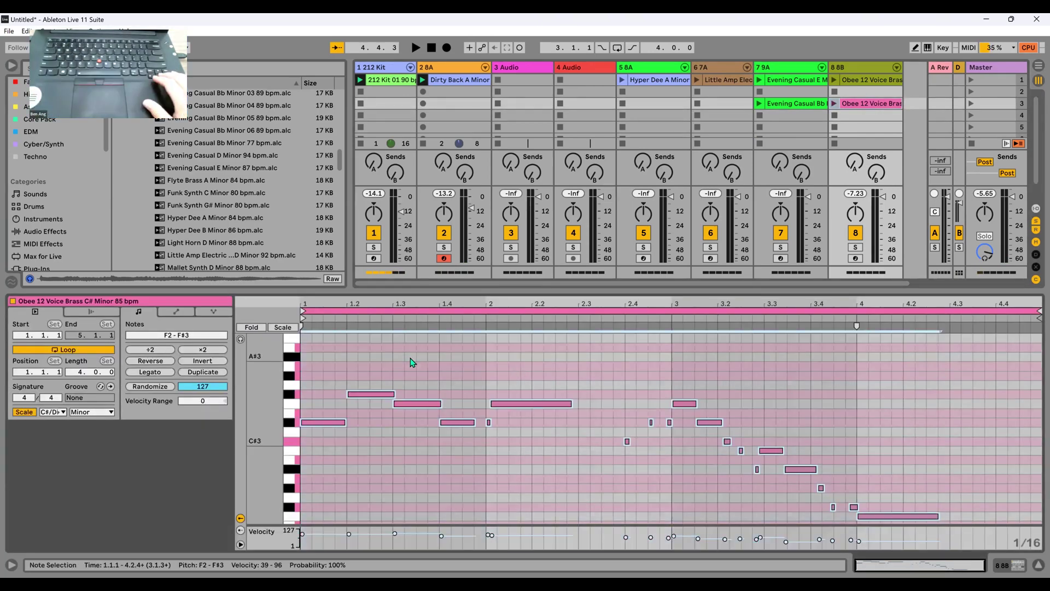
pyautogui.press('Down')
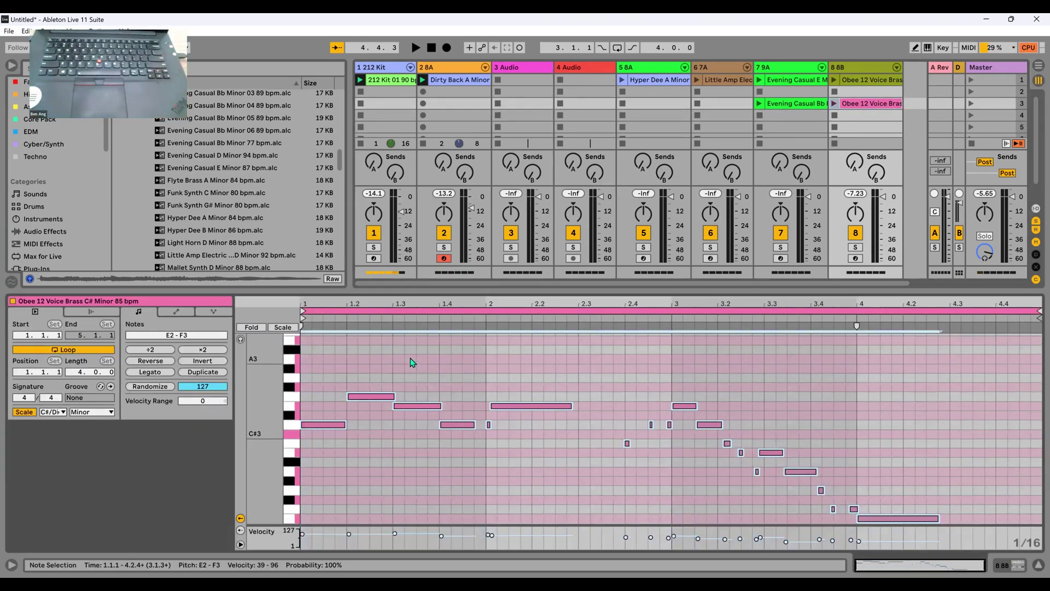
pyautogui.click(421, 80)
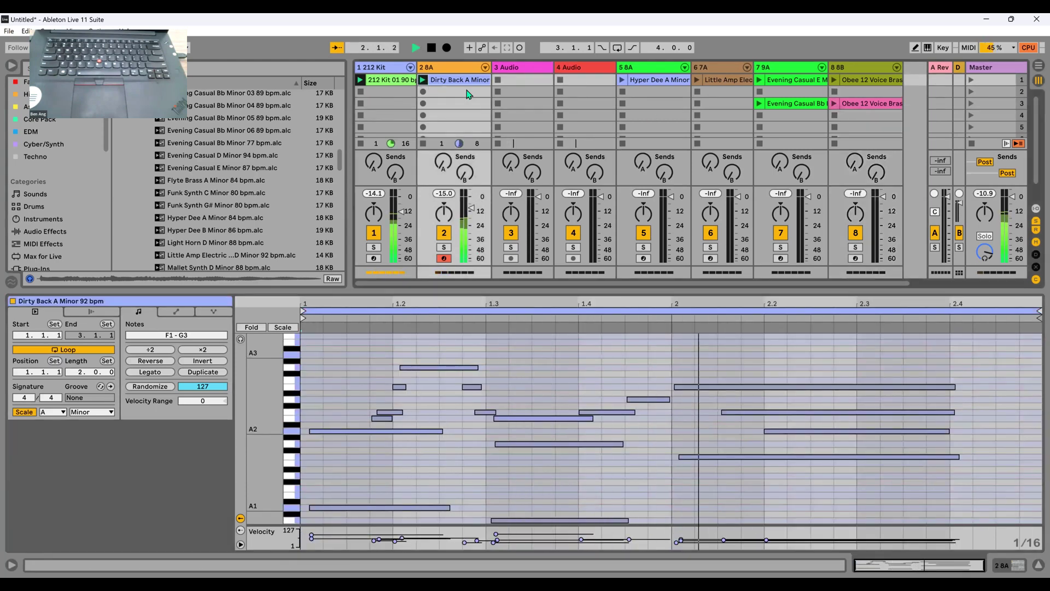
pyautogui.click(834, 103)
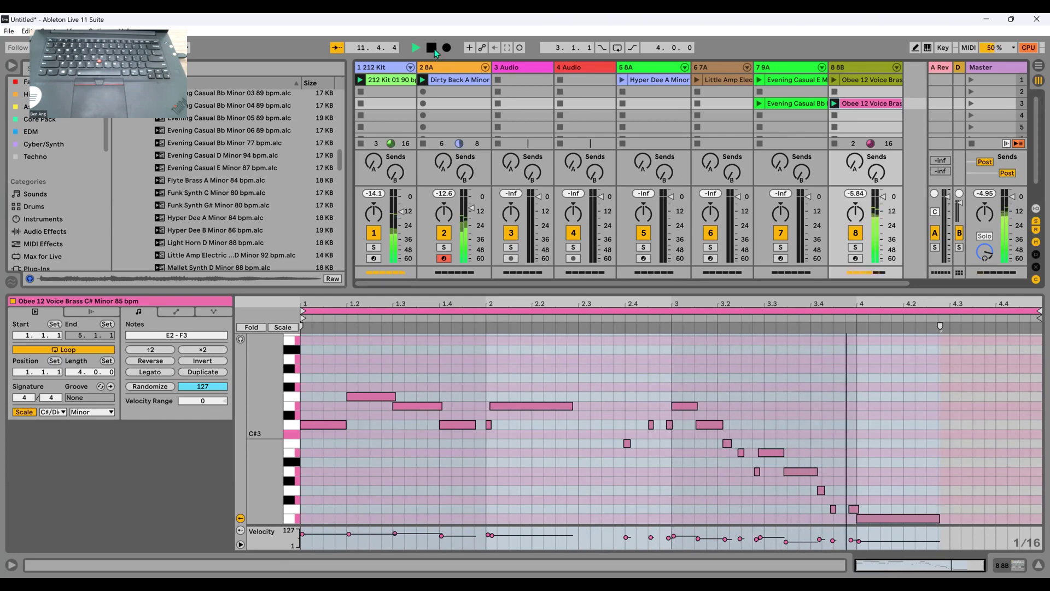
pyautogui.click(434, 48)
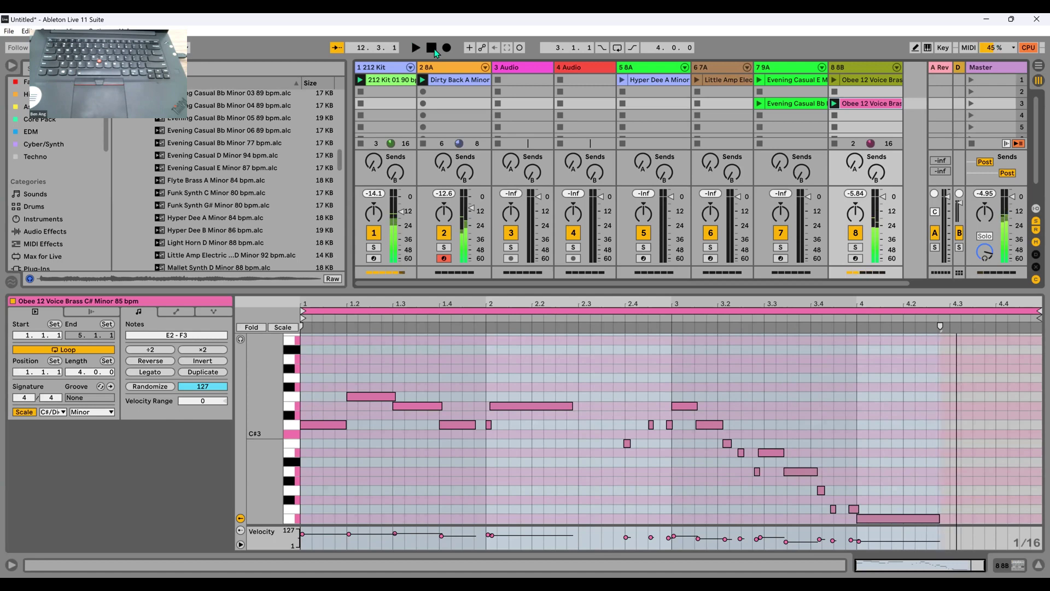